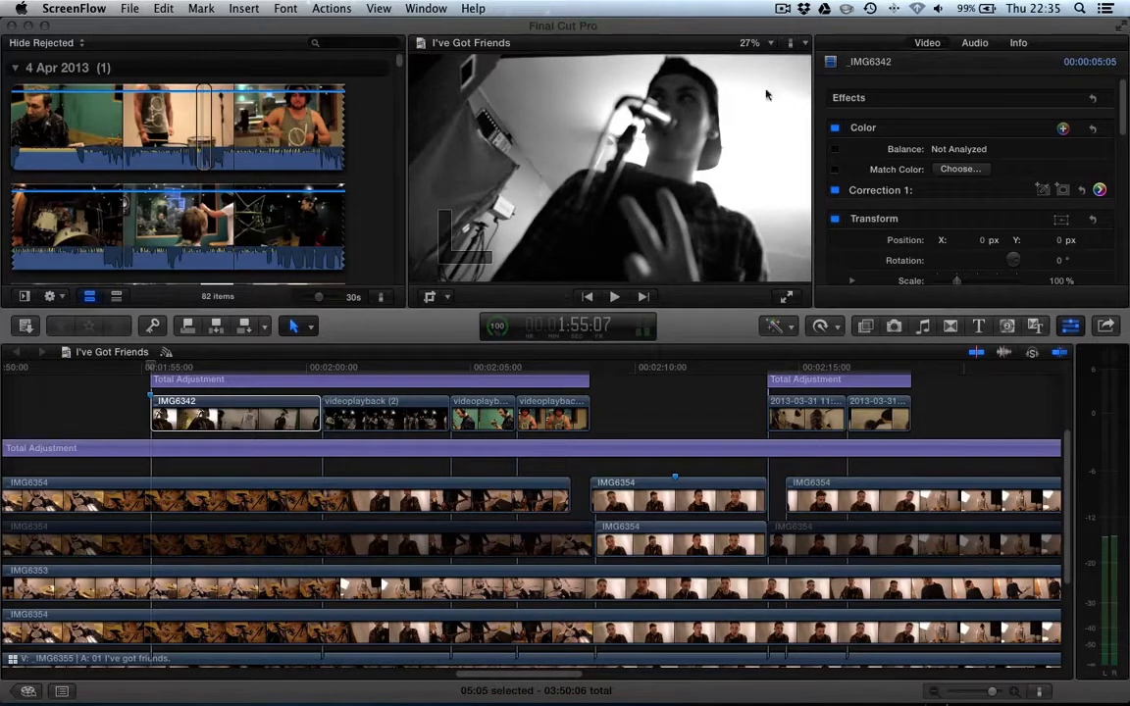
- Select the IMG6342 clip on the upper storyline and enable its built-in Stabilization
scroll(876, 223, "down", 10)
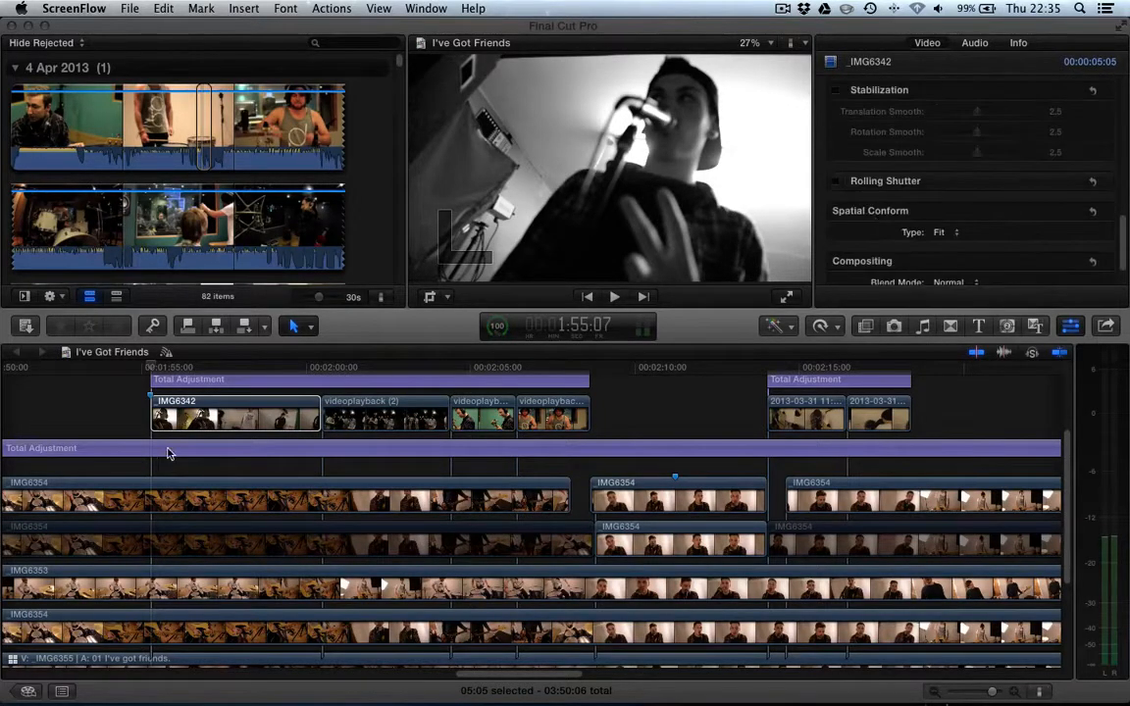
left_click(212, 407)
left_click(212, 407)
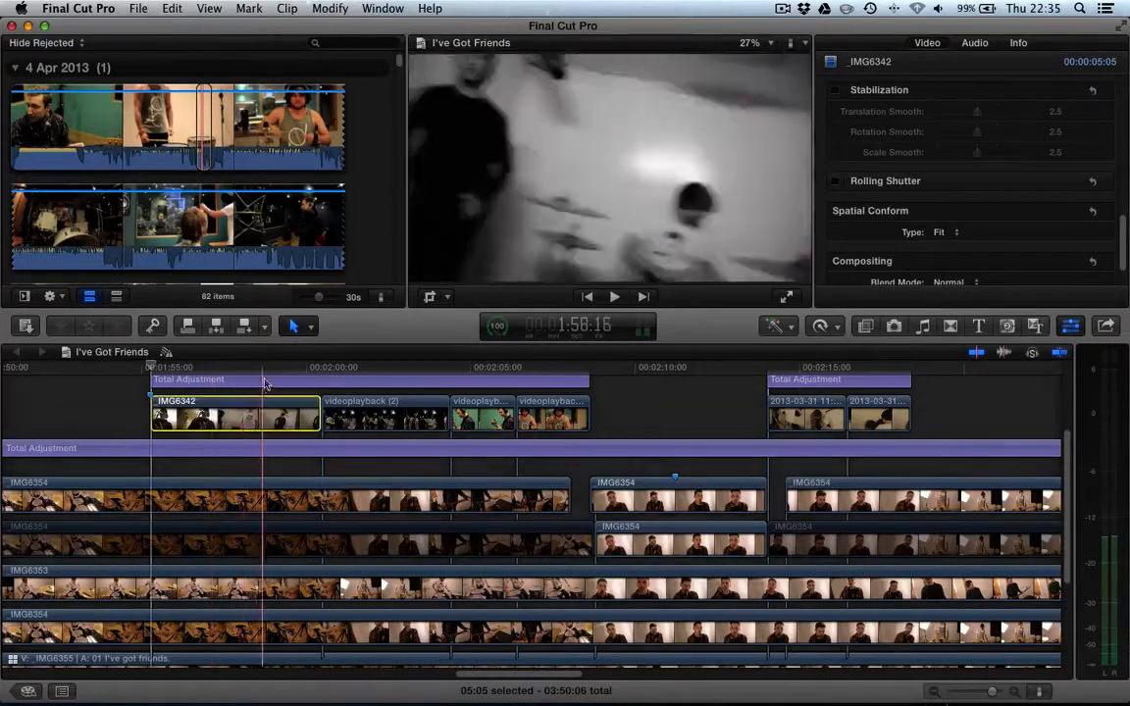
left_click(835, 89)
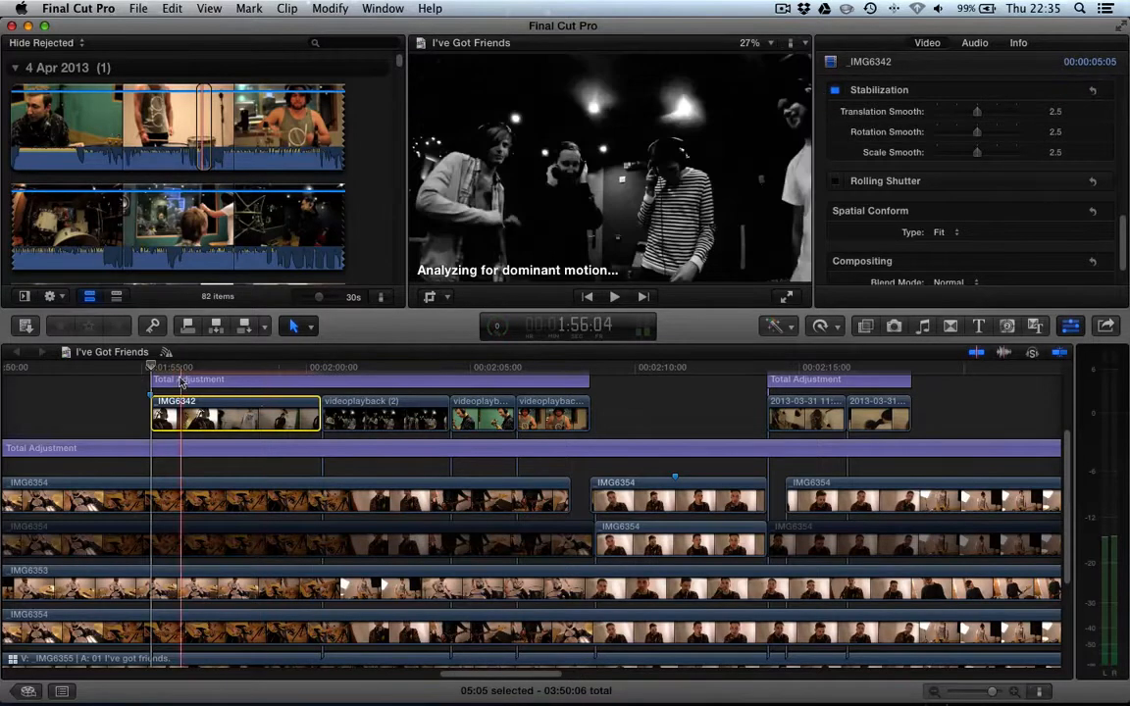
- Open the Background Tasks window to check the stabilization analysis progress, then close it
key("super+9")
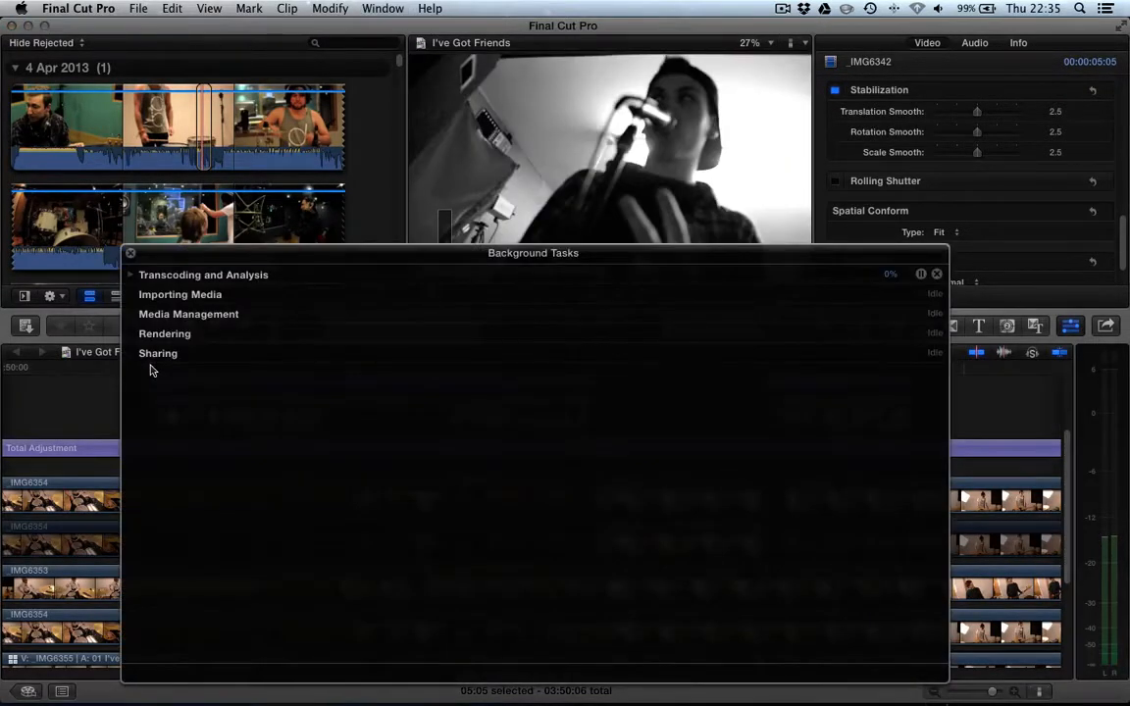
left_click(129, 275)
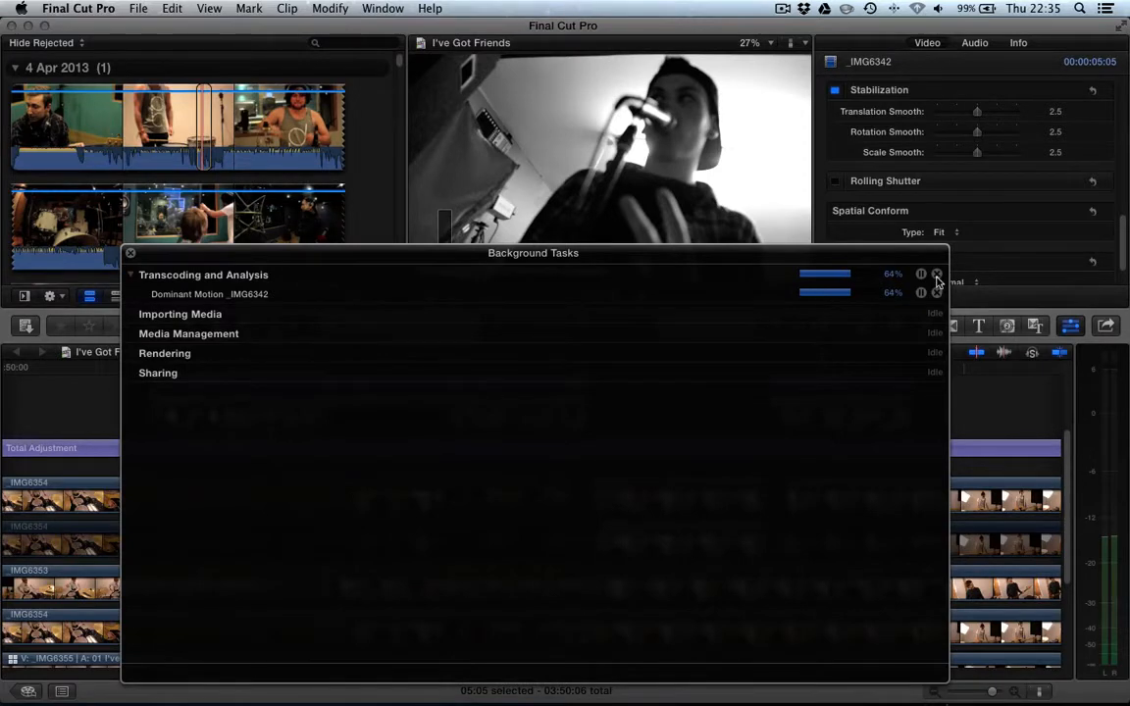
left_click(129, 253)
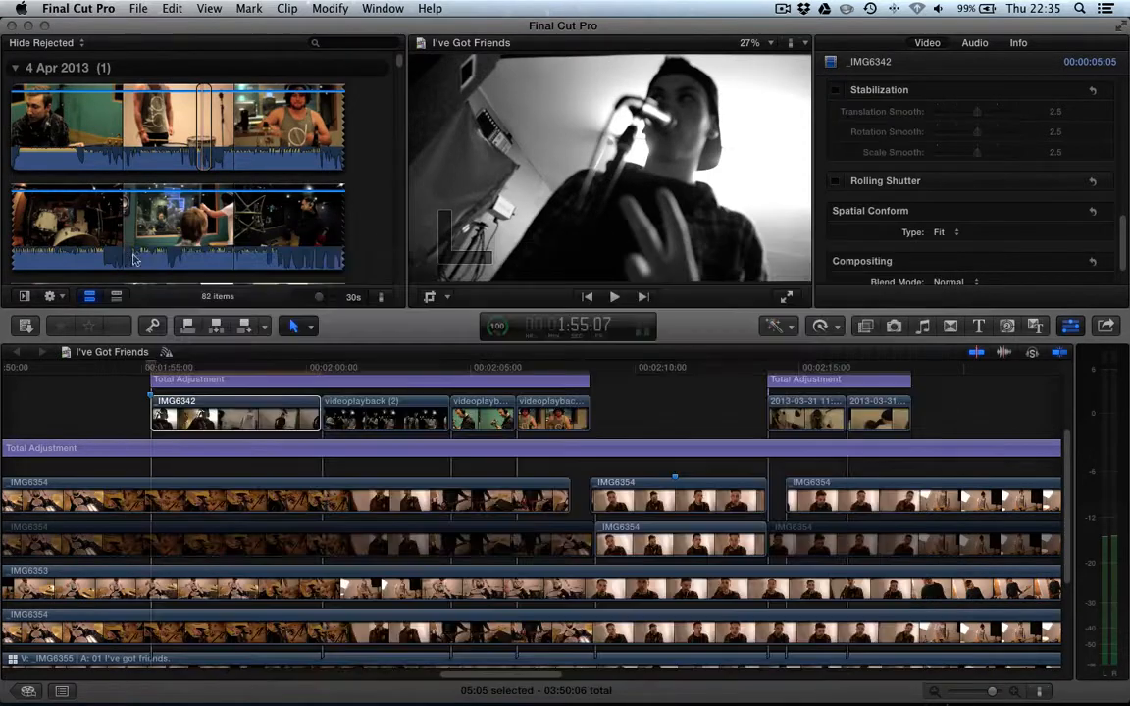
- Apply the C2 Lock & Load Stabilize & Shutter Reduction effect from the Effects browser to the IMG6342 clip
scroll(864, 132, "up", 2)
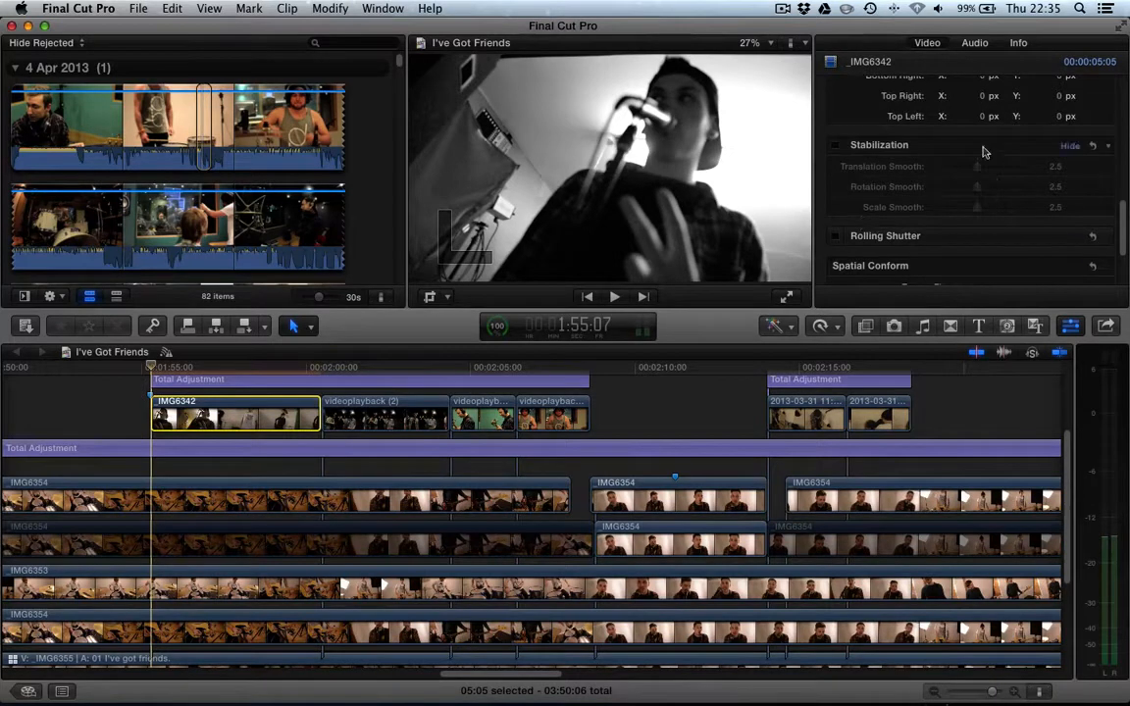
left_click(867, 328)
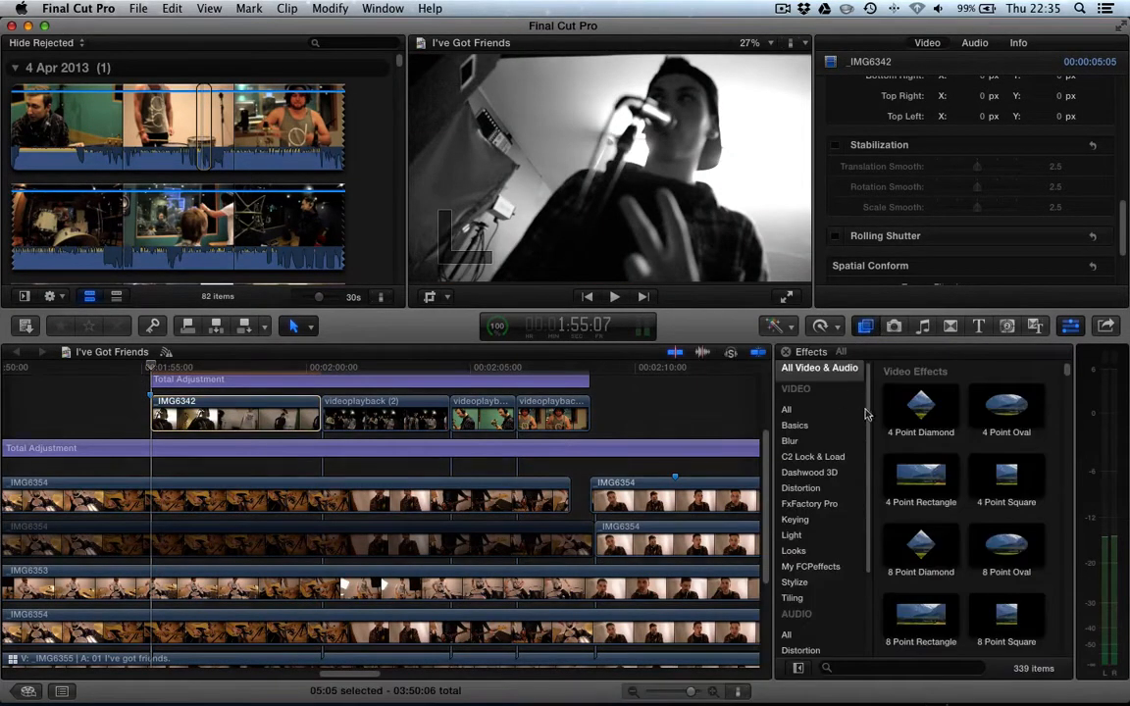
left_click(815, 457)
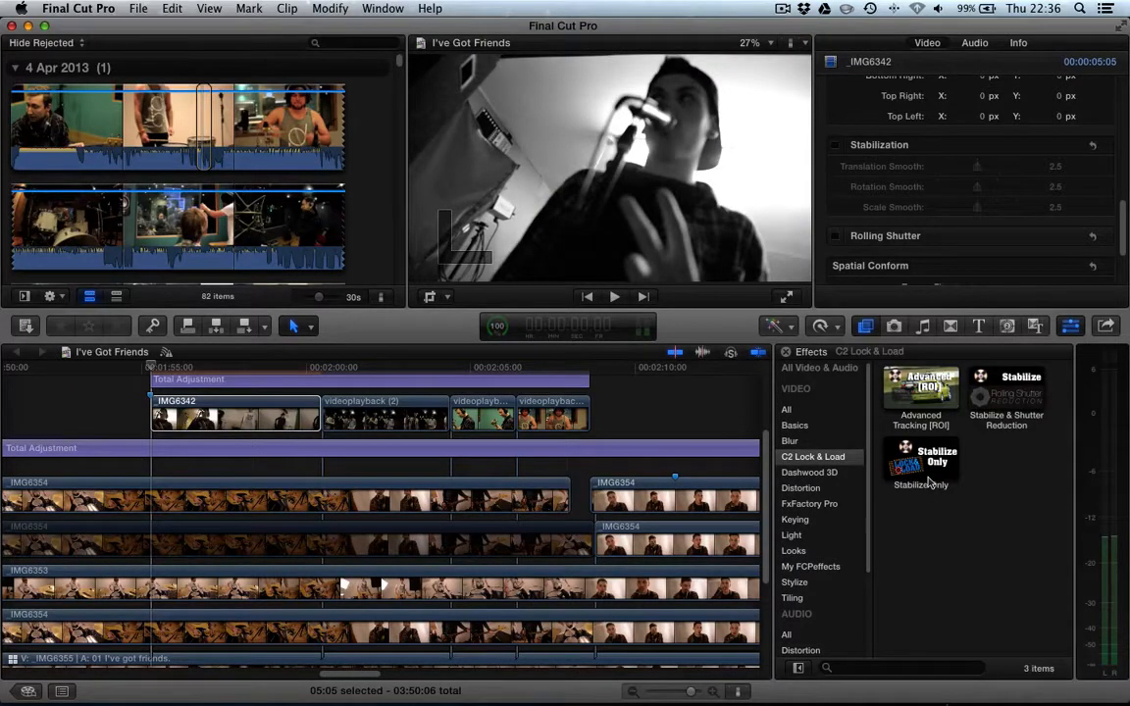
left_click(1011, 407)
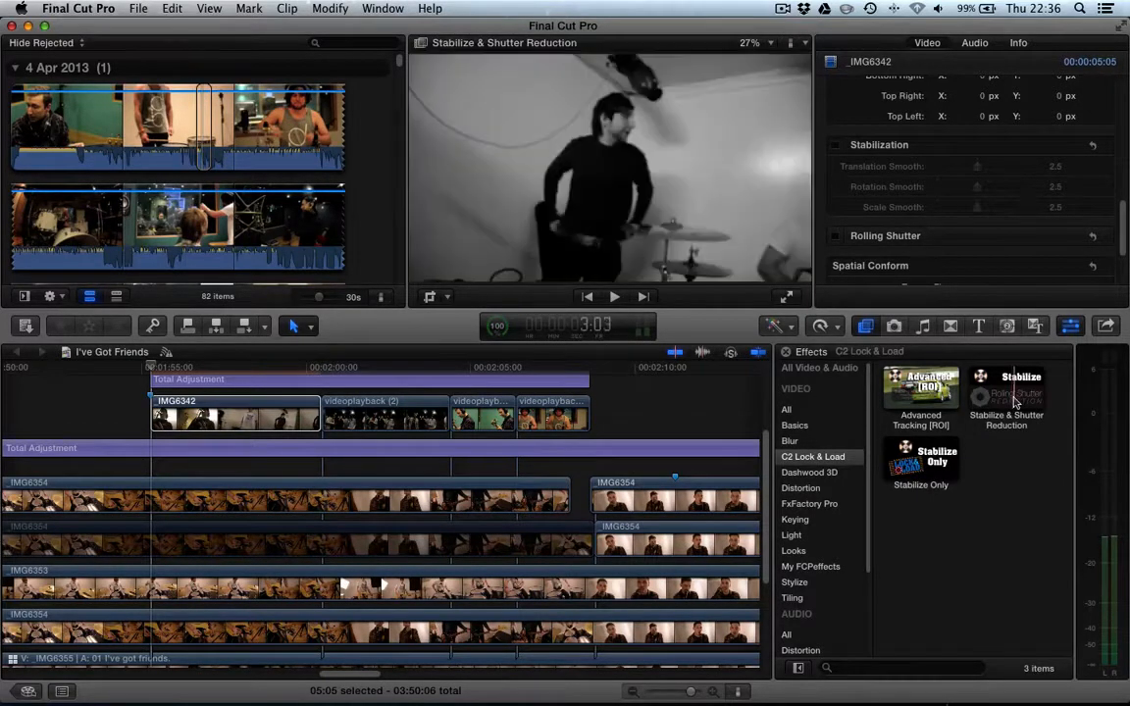
left_click_drag(1011, 407, 292, 426)
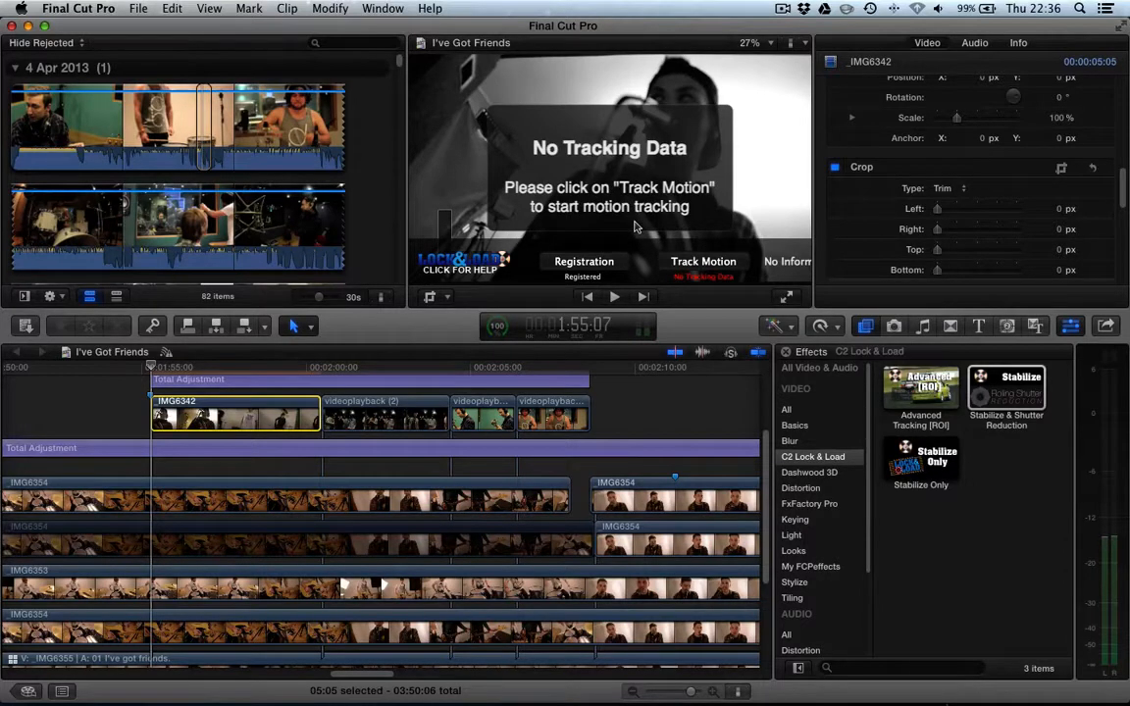
- Run Track Motion for the Stabilize & Shutter Reduction effect and review its parameters in the inspector
left_click(709, 263)
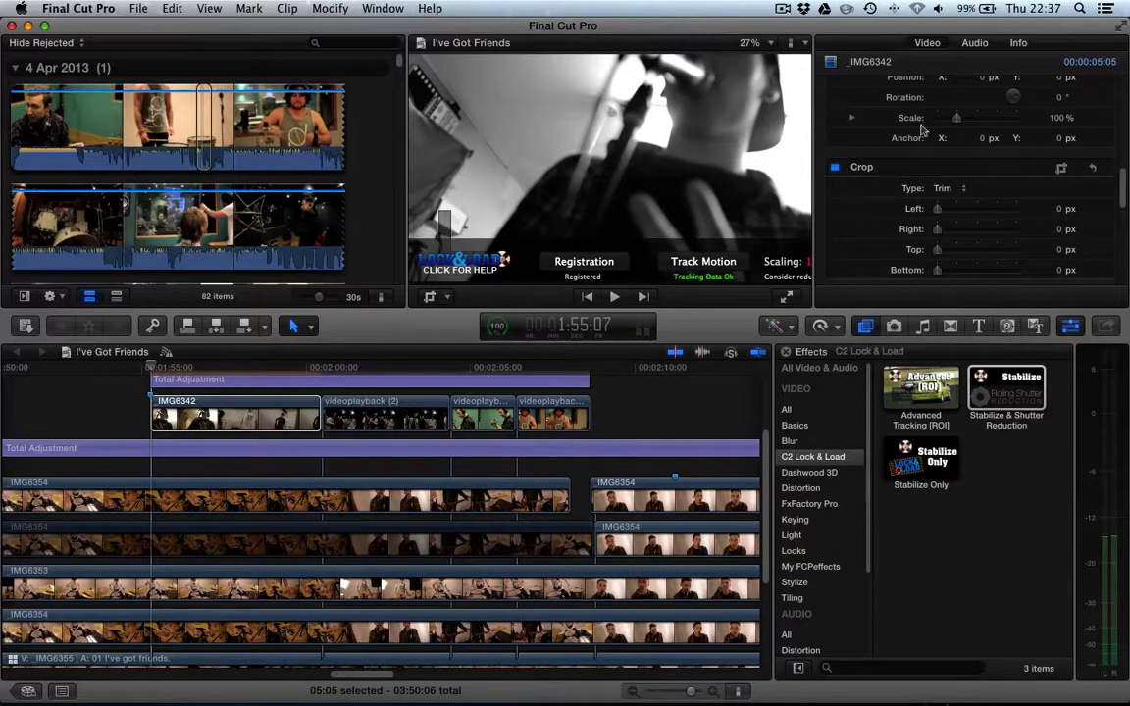
scroll(876, 177, "up", 3)
scroll(876, 177, "up", 5)
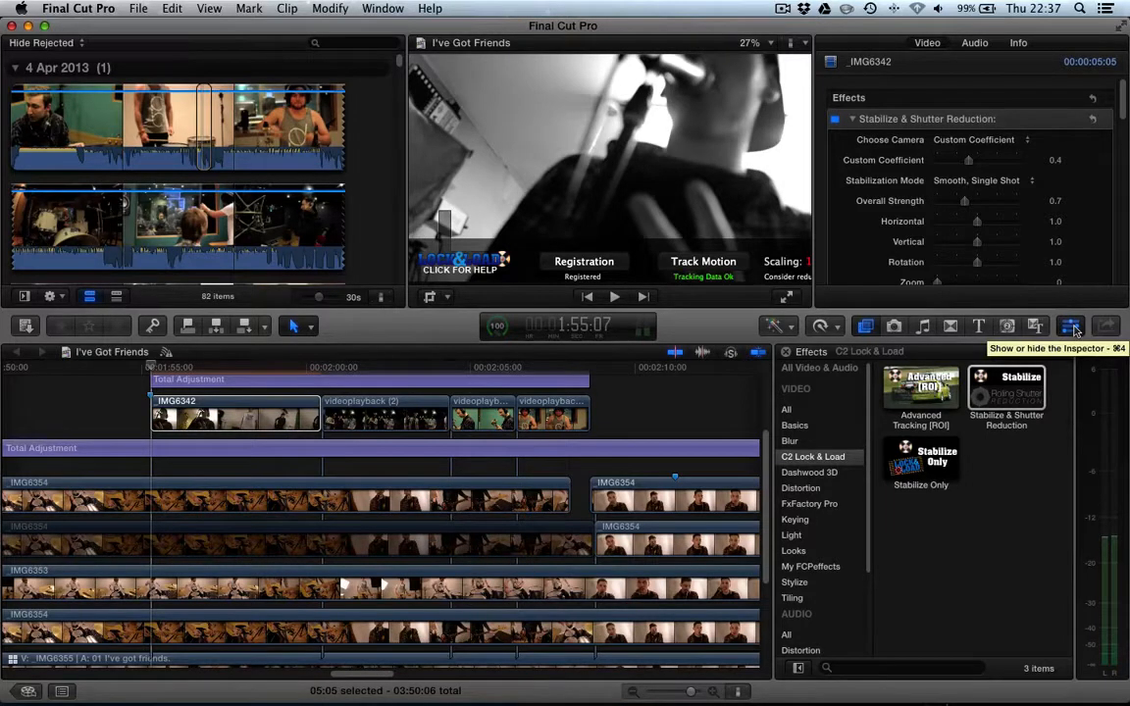
scroll(841, 135, "down", 3)
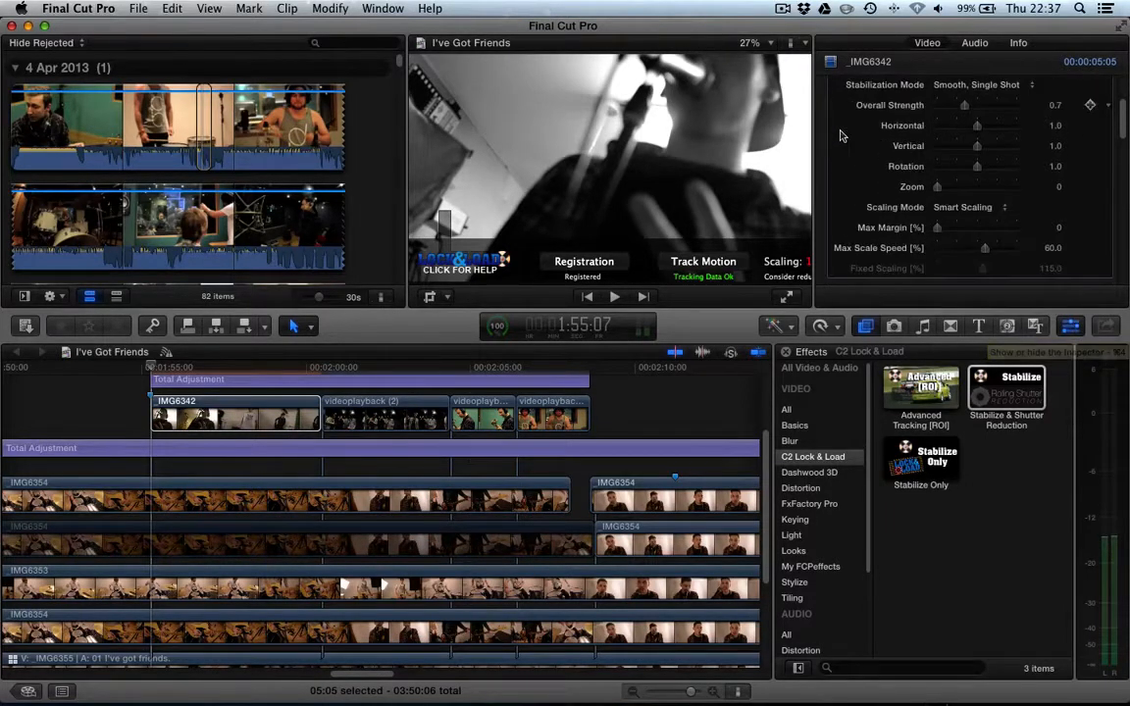
scroll(841, 136, "up", 2)
scroll(841, 135, "down", 3)
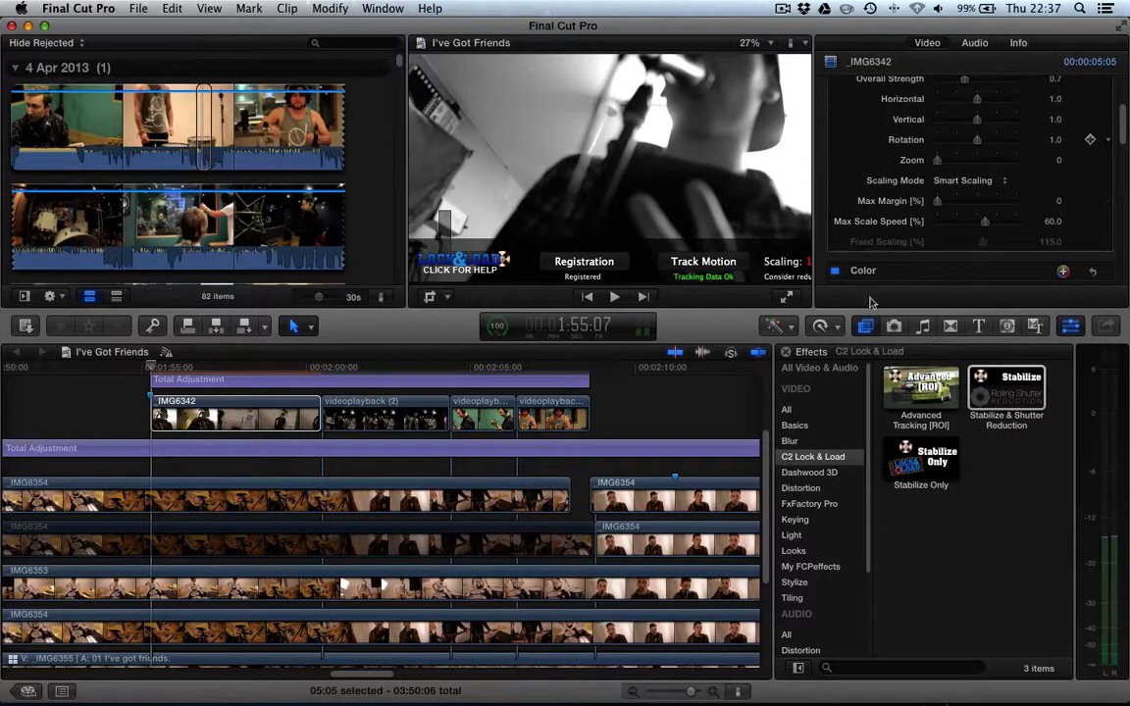
scroll(856, 247, "down", 5)
scroll(851, 251, "up", 2)
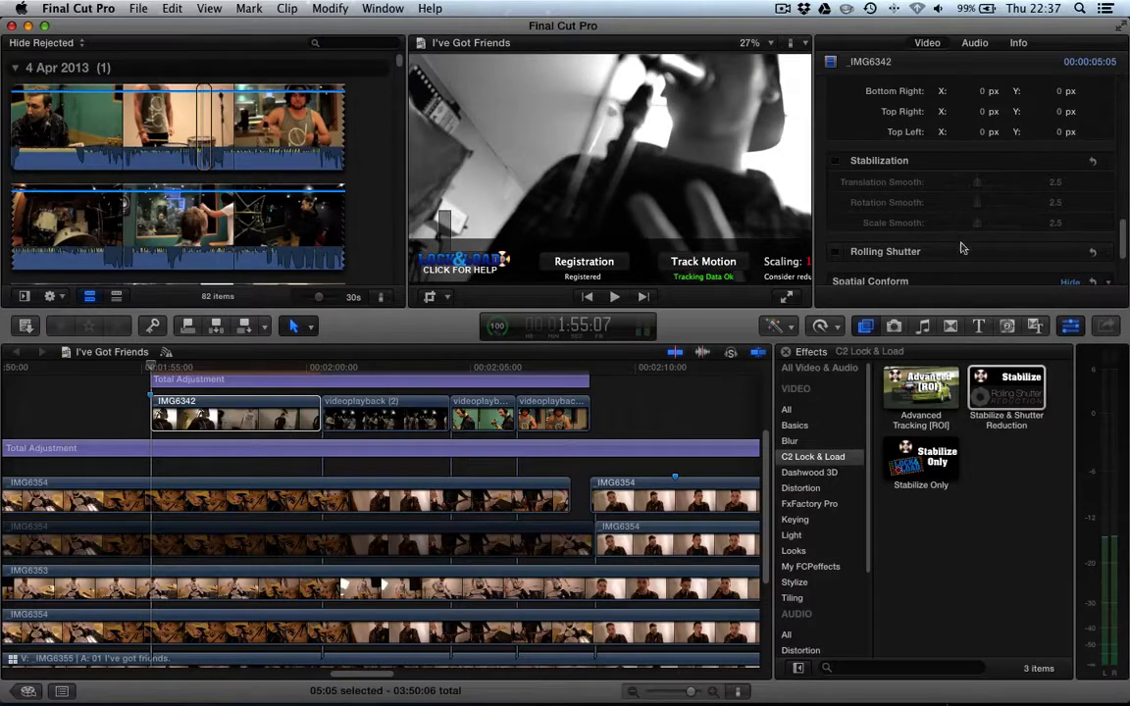
- Turn on the clip's built-in Rolling Shutter correction and expand it to show its Amount setting
left_click(834, 251)
scroll(886, 252, "down", 3)
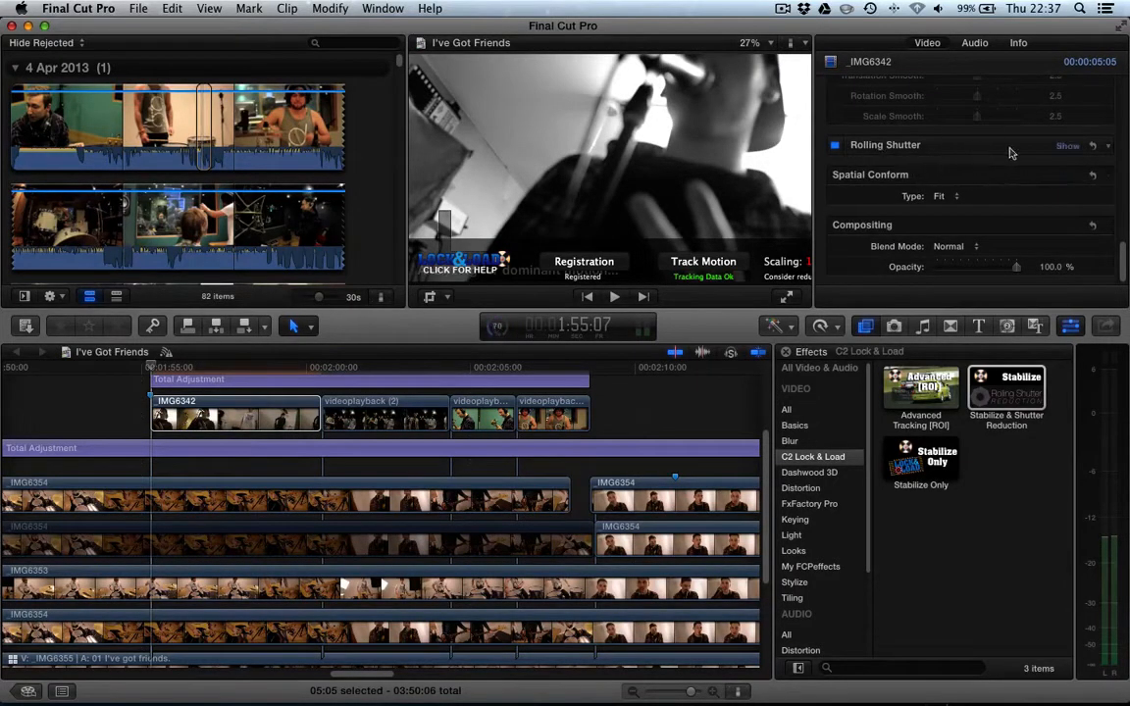
left_click(959, 144)
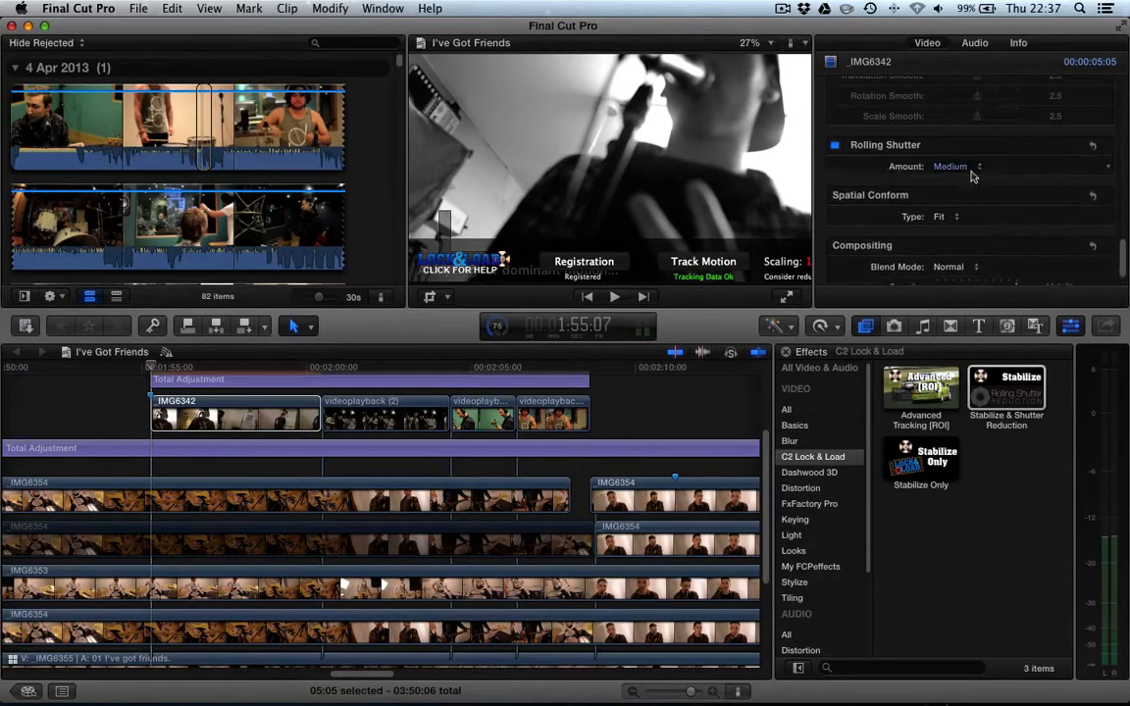
left_click(971, 175)
left_click(835, 149)
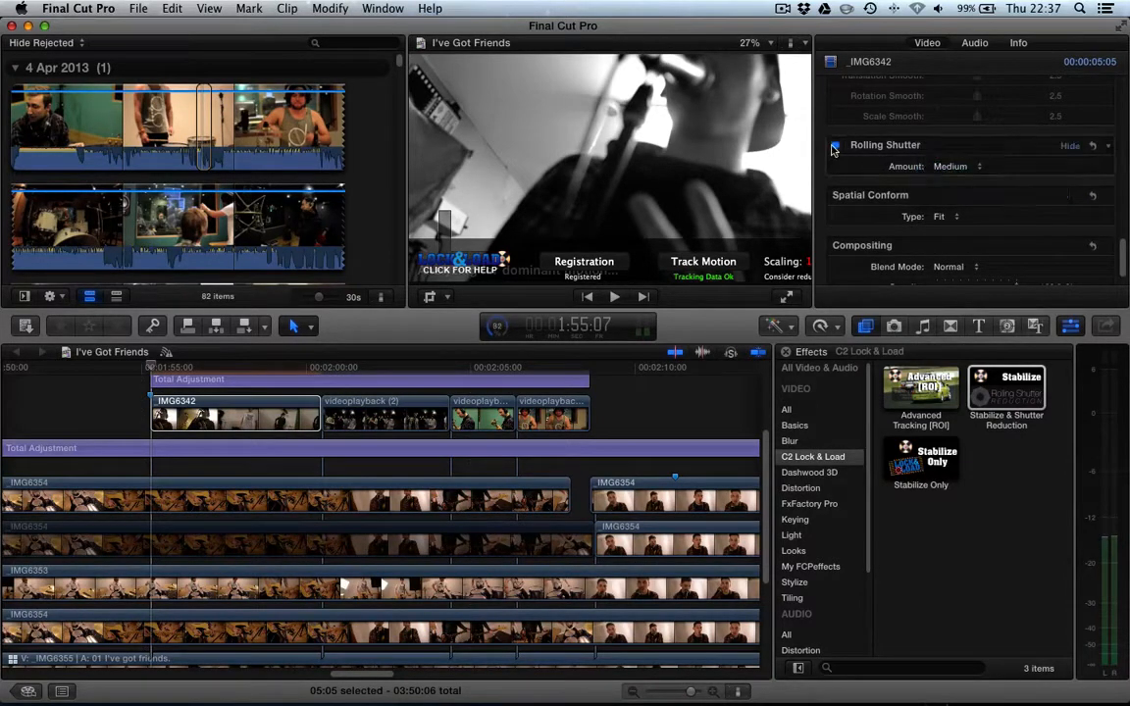
- Make the viewer and inspector area taller by lowering the divider above the timeline
scroll(844, 157, "up", 5)
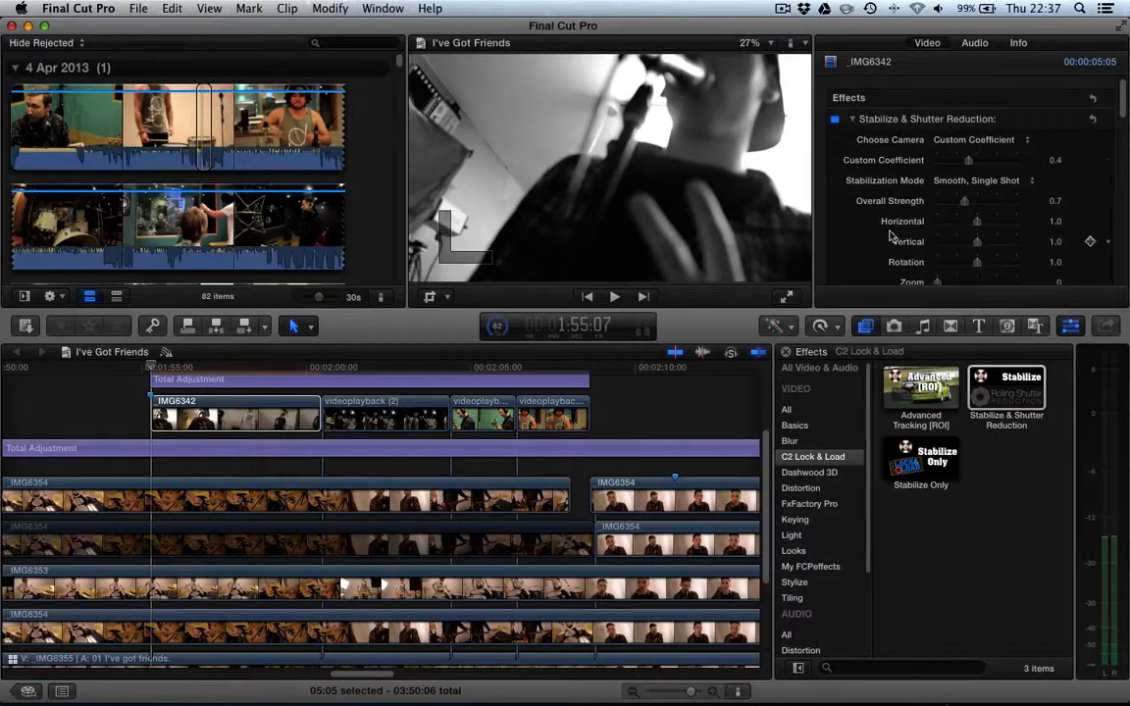
scroll(891, 236, "down", 5)
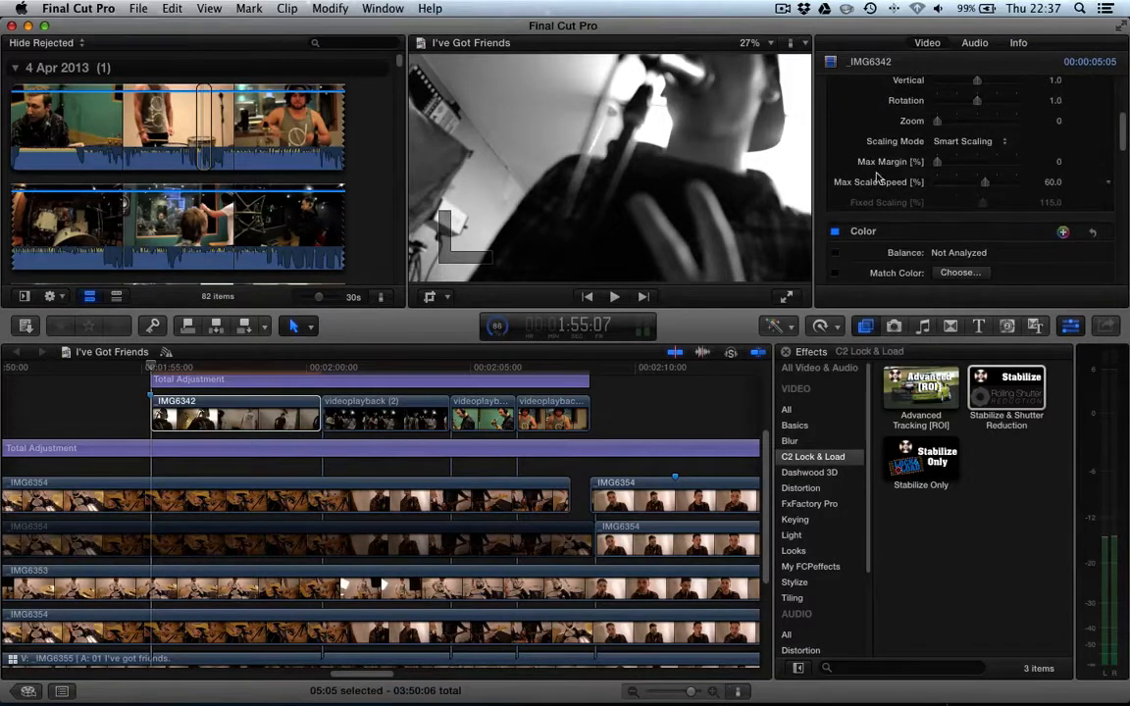
scroll(873, 167, "up", 5)
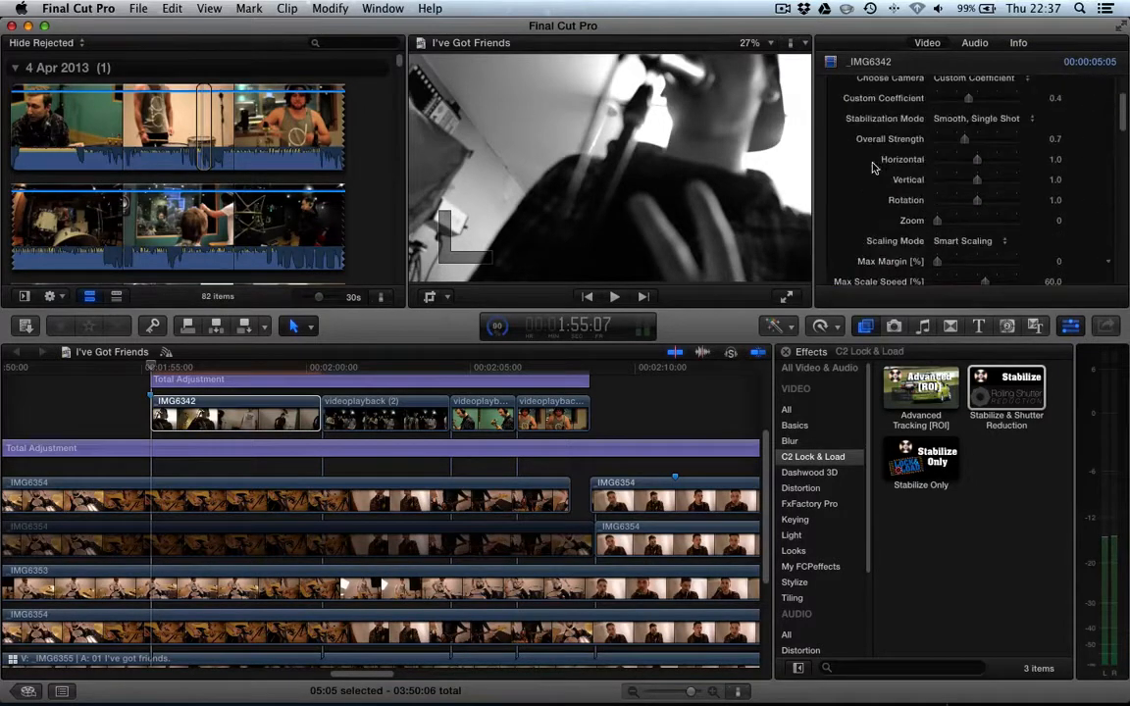
left_click(870, 302)
left_click_drag(718, 332, 719, 405)
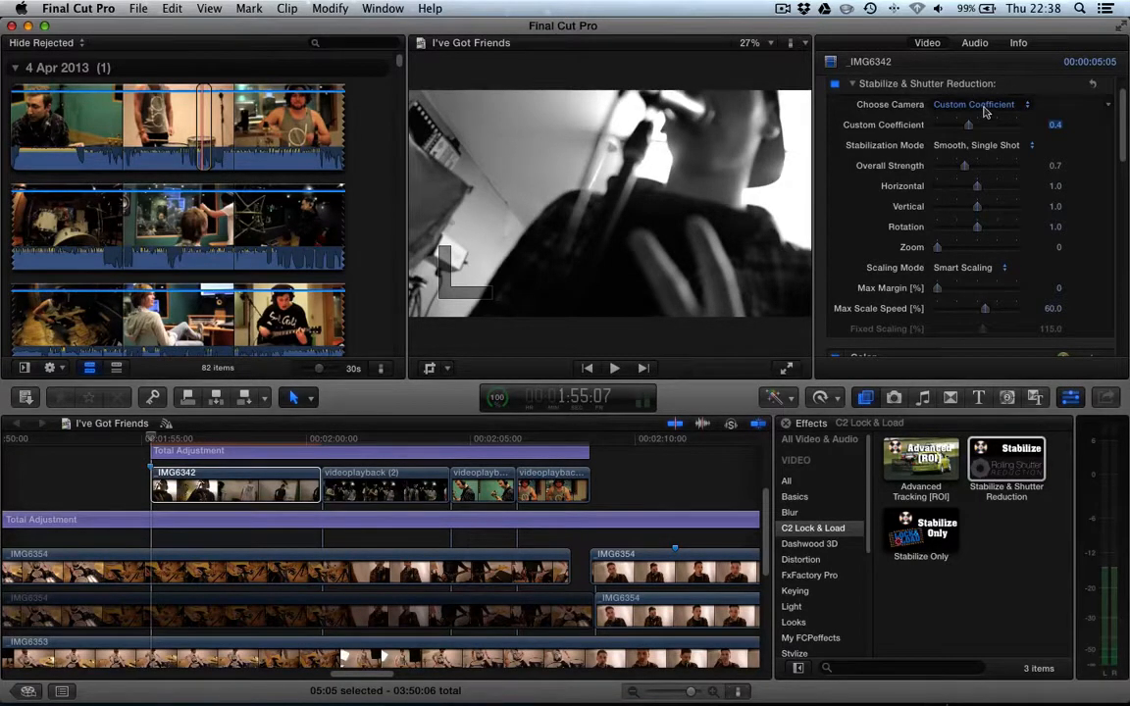
- Set the effect's Choose Camera option to 5D Mark III
left_click(982, 105)
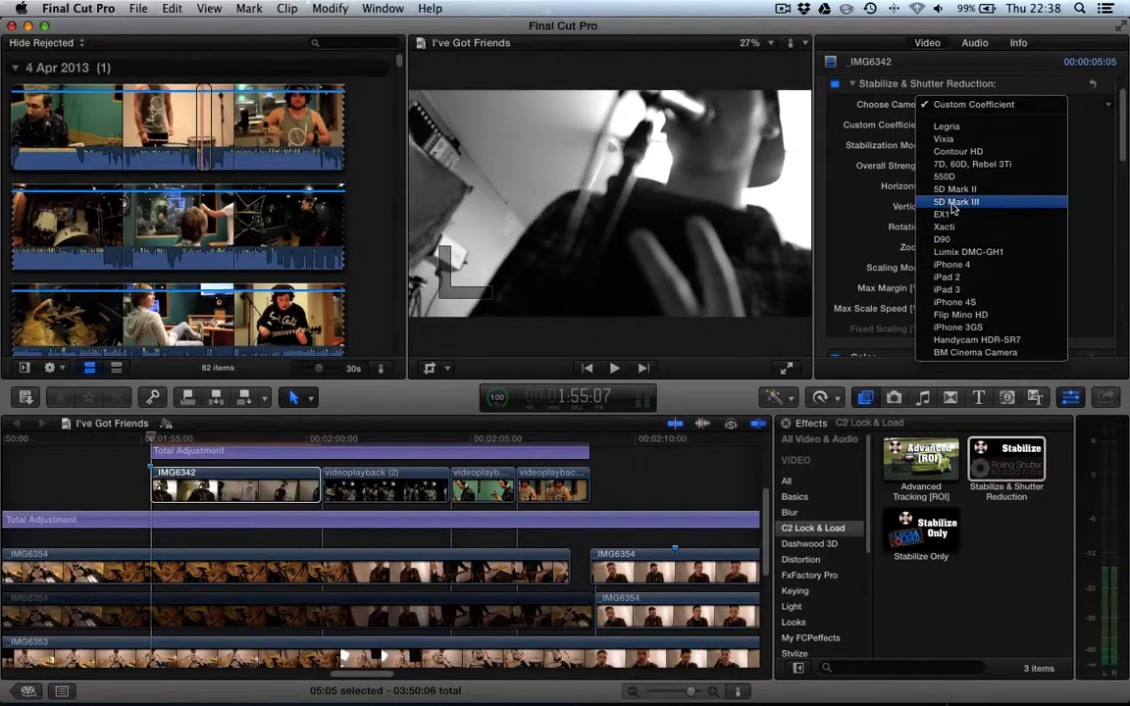
left_click(952, 203)
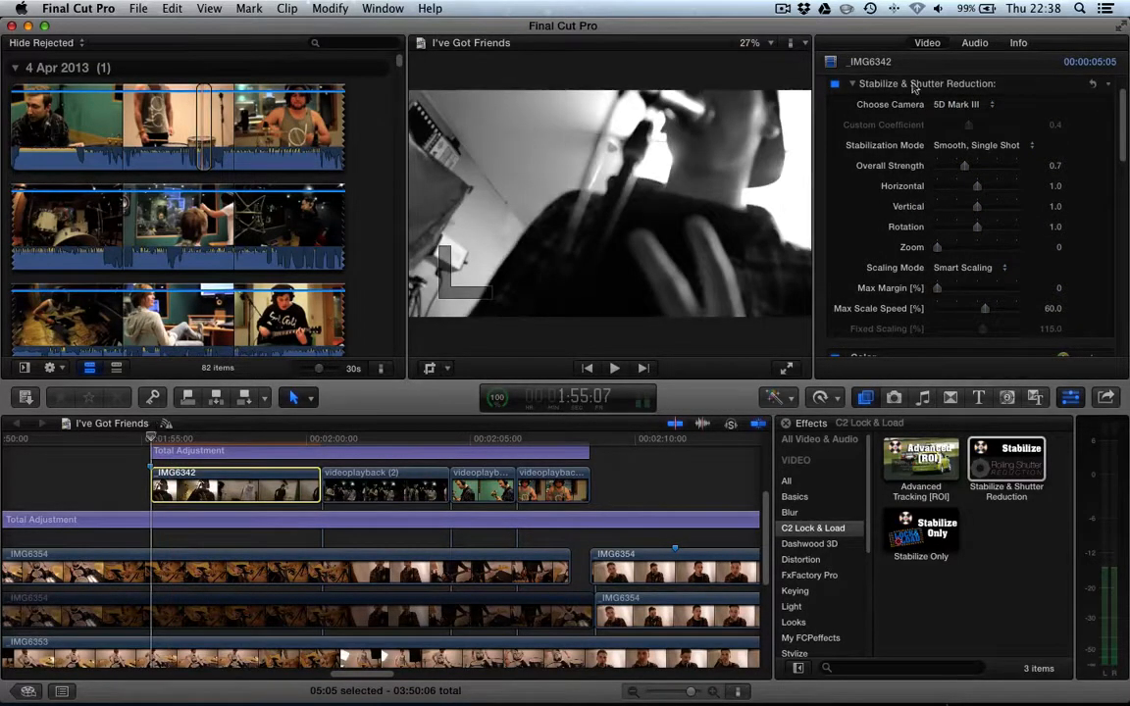
left_click(972, 106)
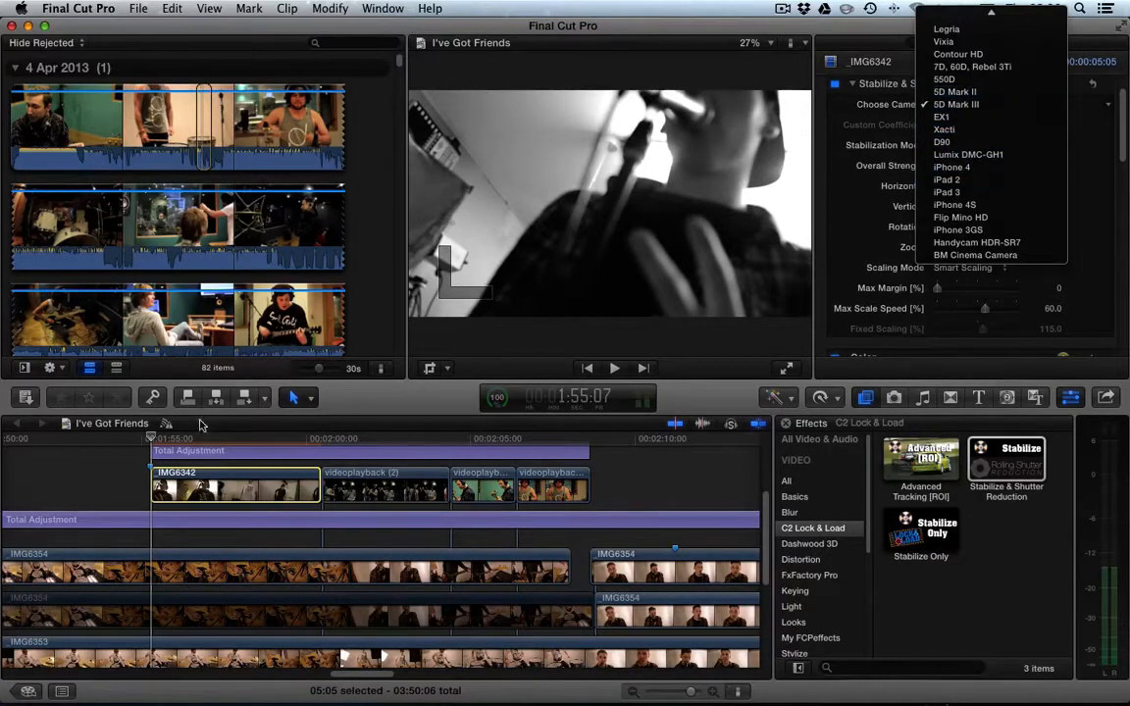
left_click(152, 451)
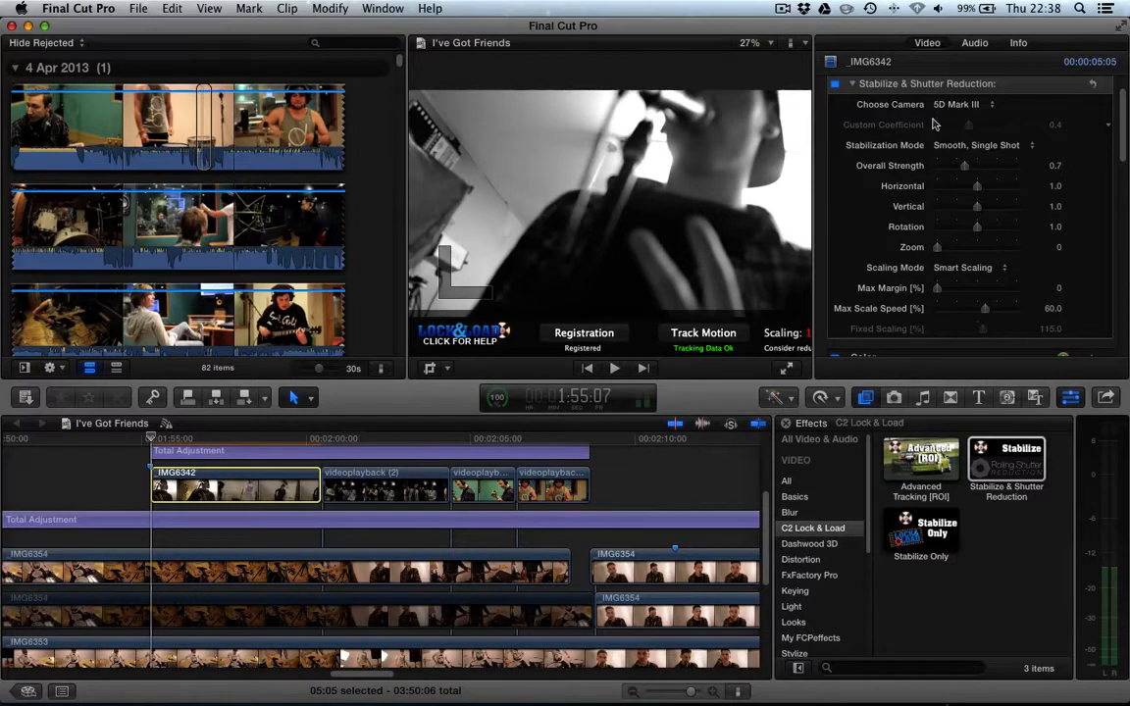
left_click(957, 104)
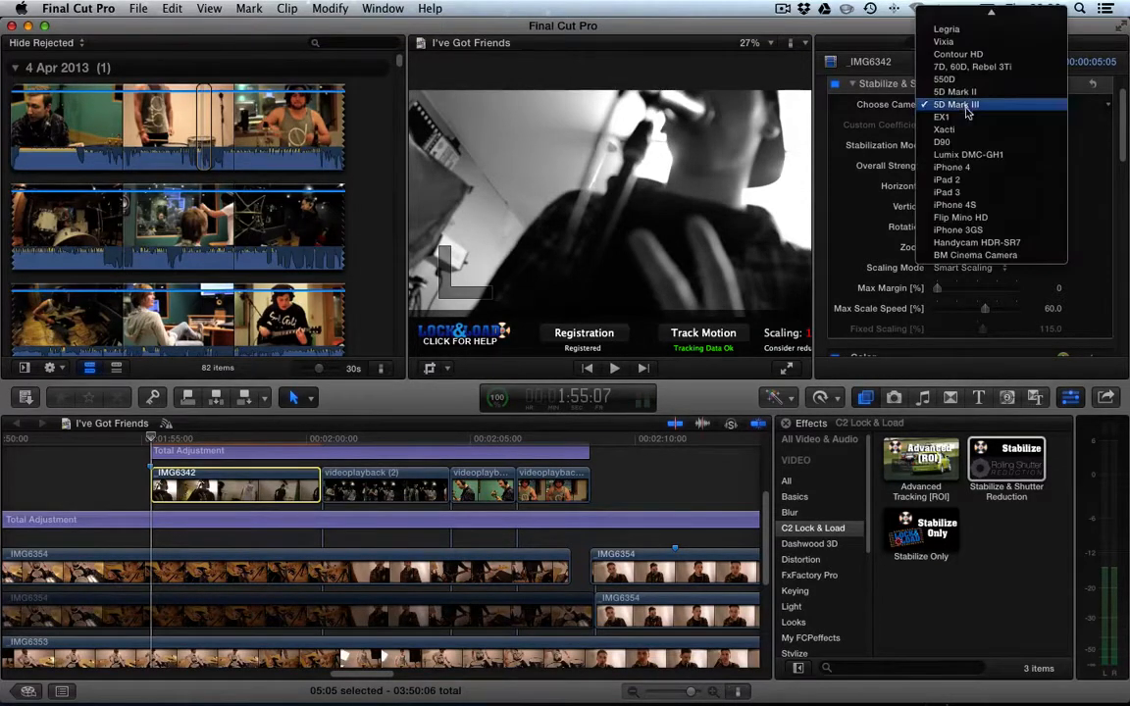
left_click(835, 155)
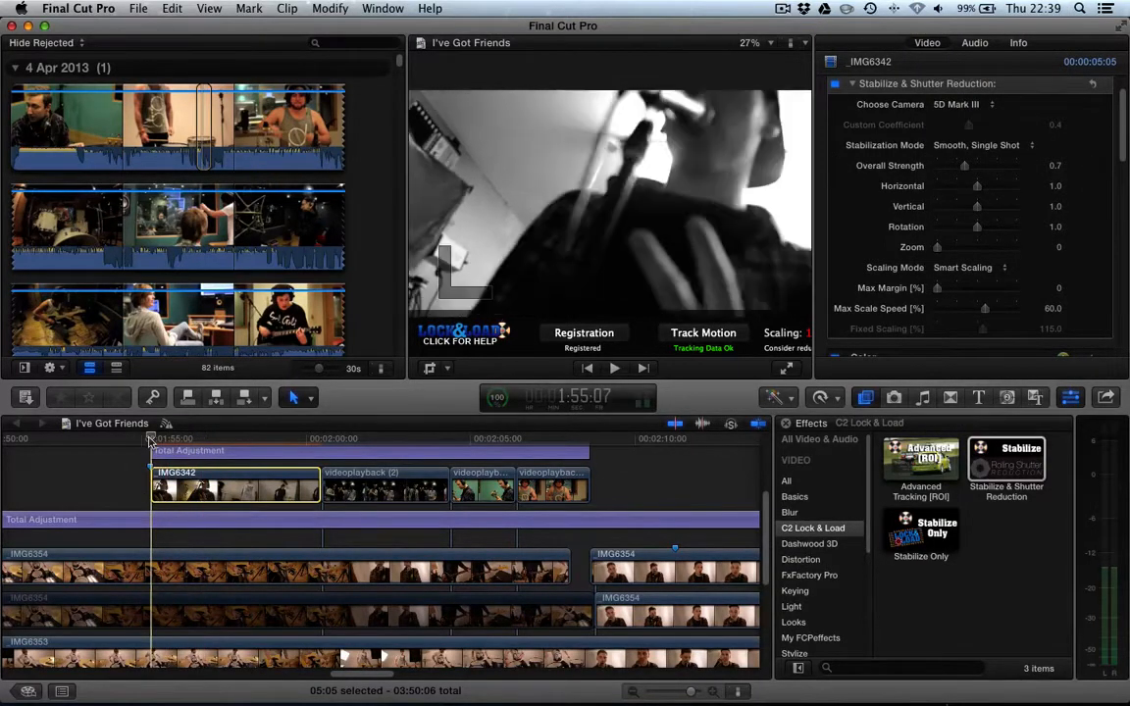
- Play back the clip to preview the stabilized result
key("space")
key("XF86AudioRaiseVolume")
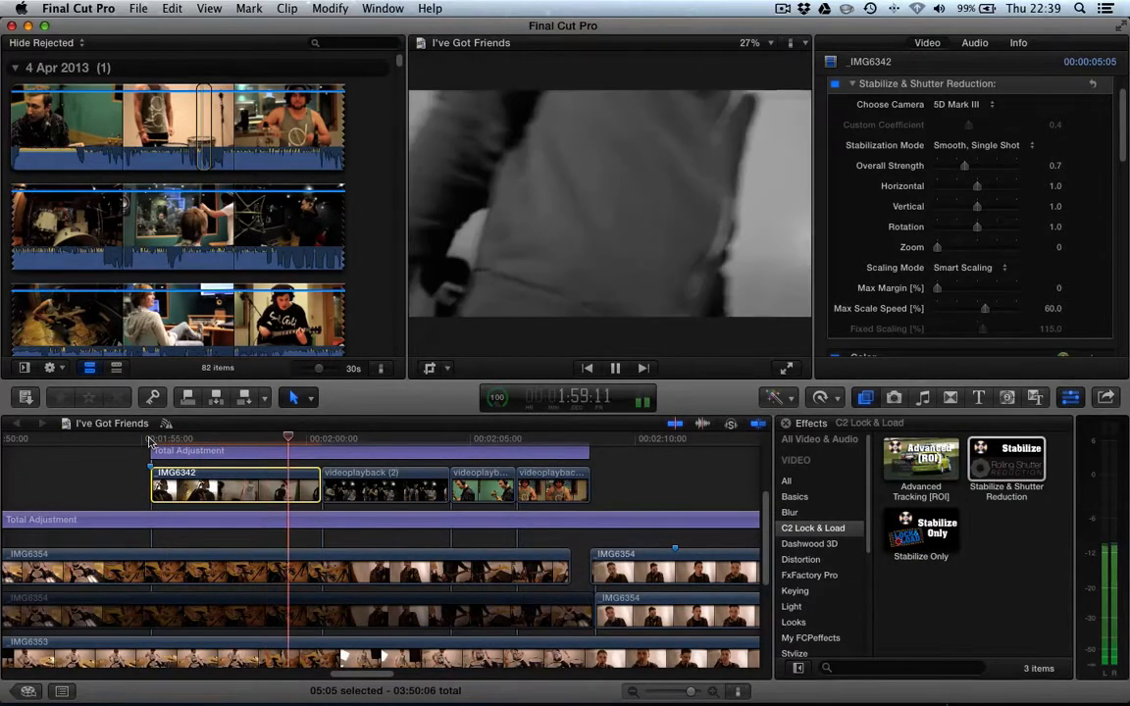
key("space")
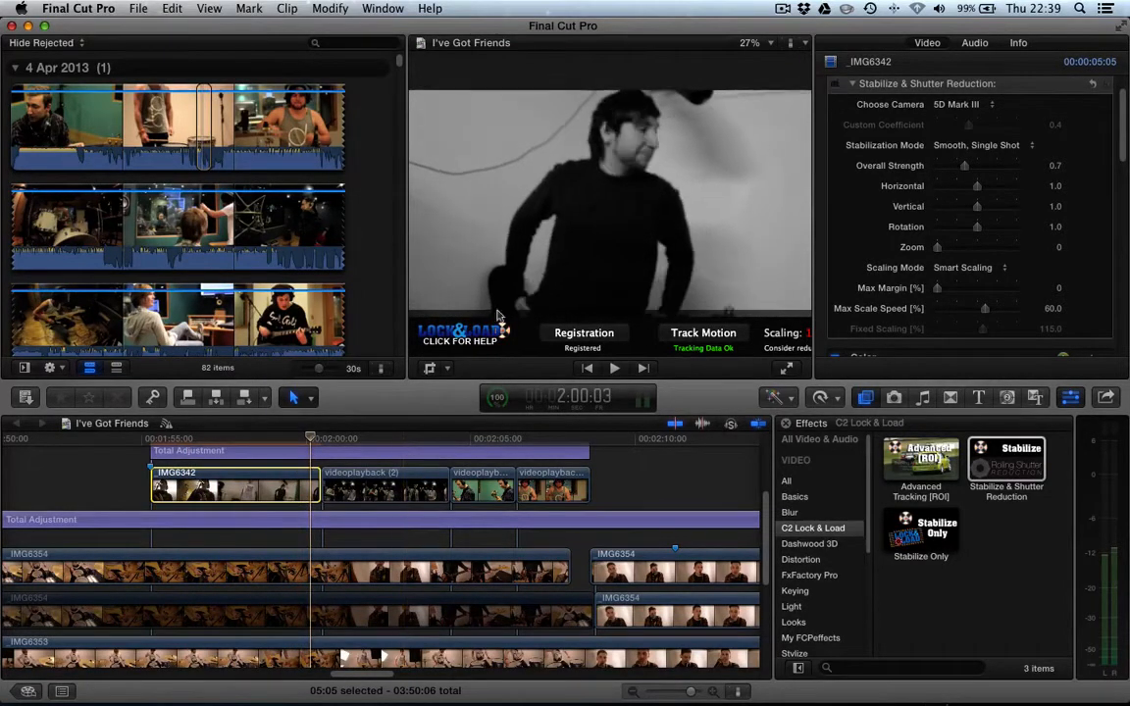
- Toggle the Stabilize & Shutter Reduction effect off and replay the clip from its start to compare
left_click(836, 85)
left_click(284, 438)
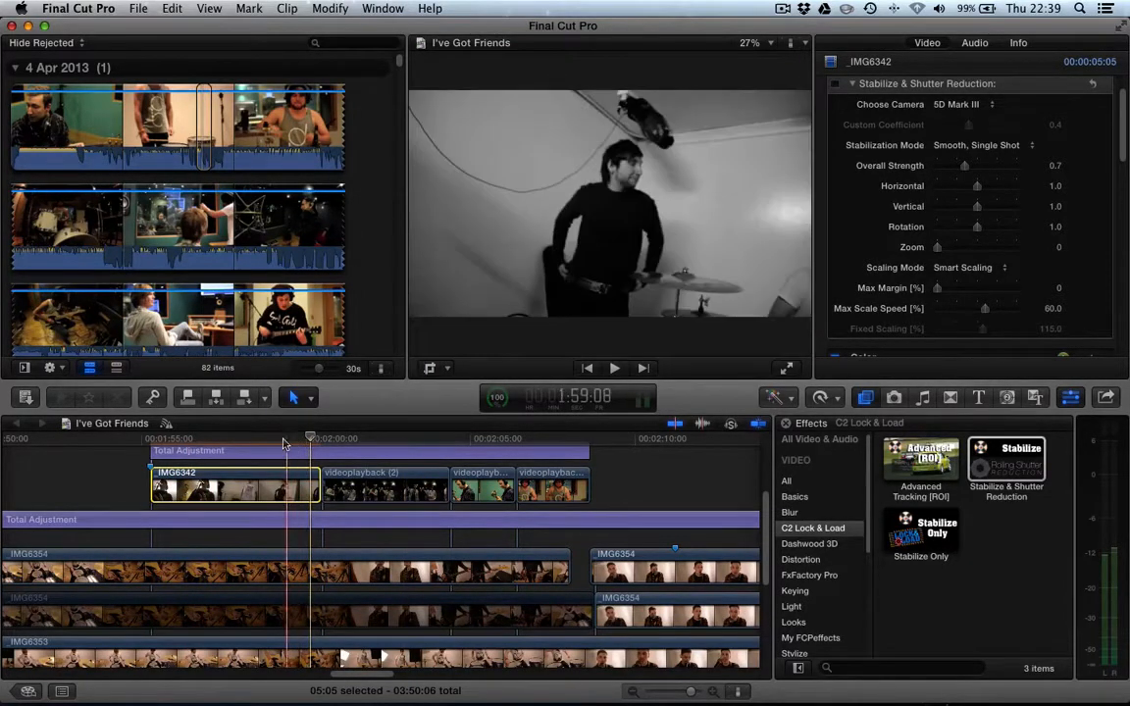
left_click(150, 438)
key("space")
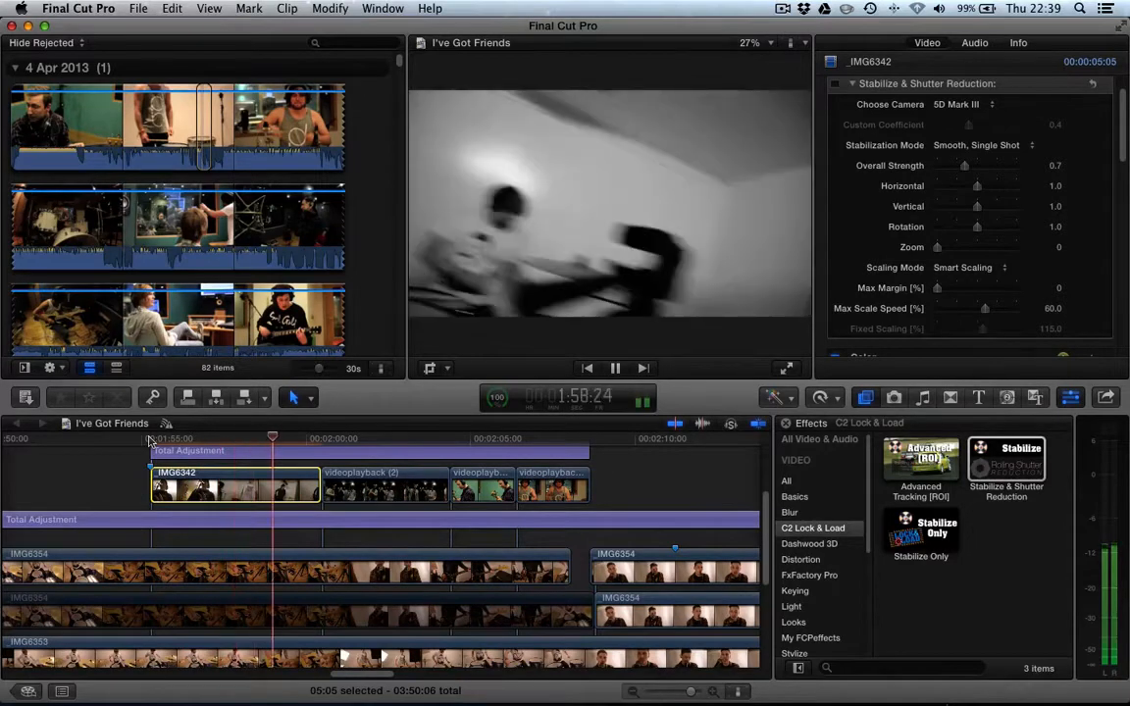
key("space")
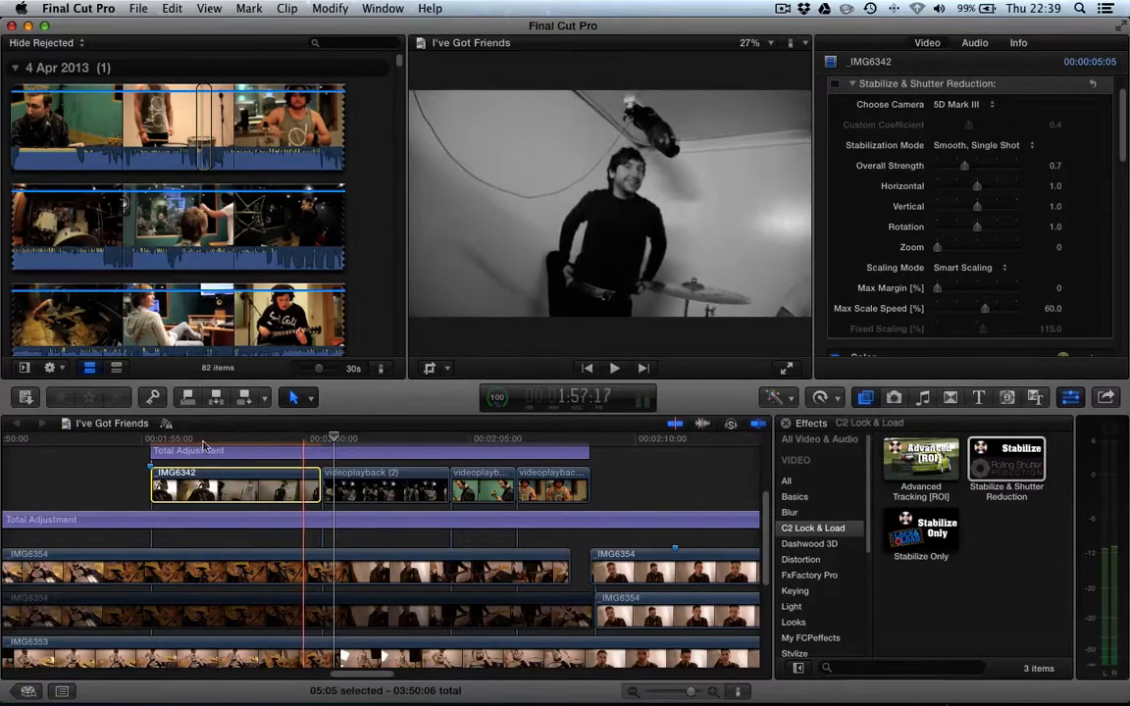
left_click(152, 444)
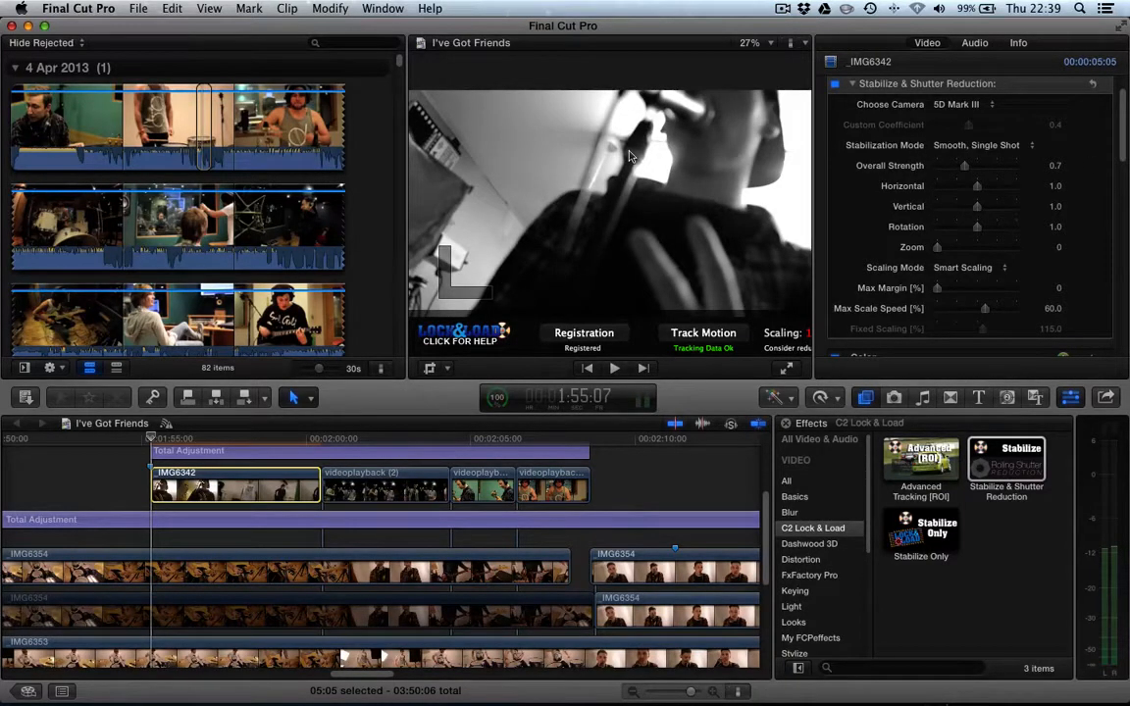
- Lower the stabilization sliders: Rotation to 0.43, Vertical to 0.6, Horizontal to 0.61 and Overall Strength to 0.43
left_click(957, 267)
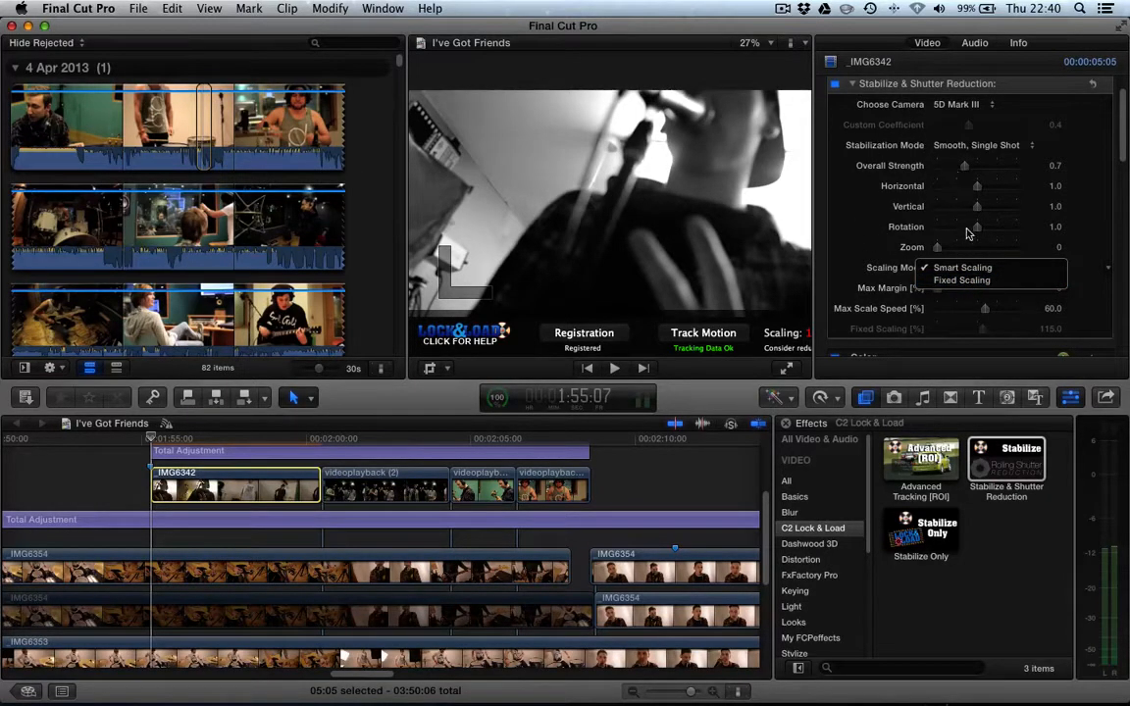
left_click(846, 235)
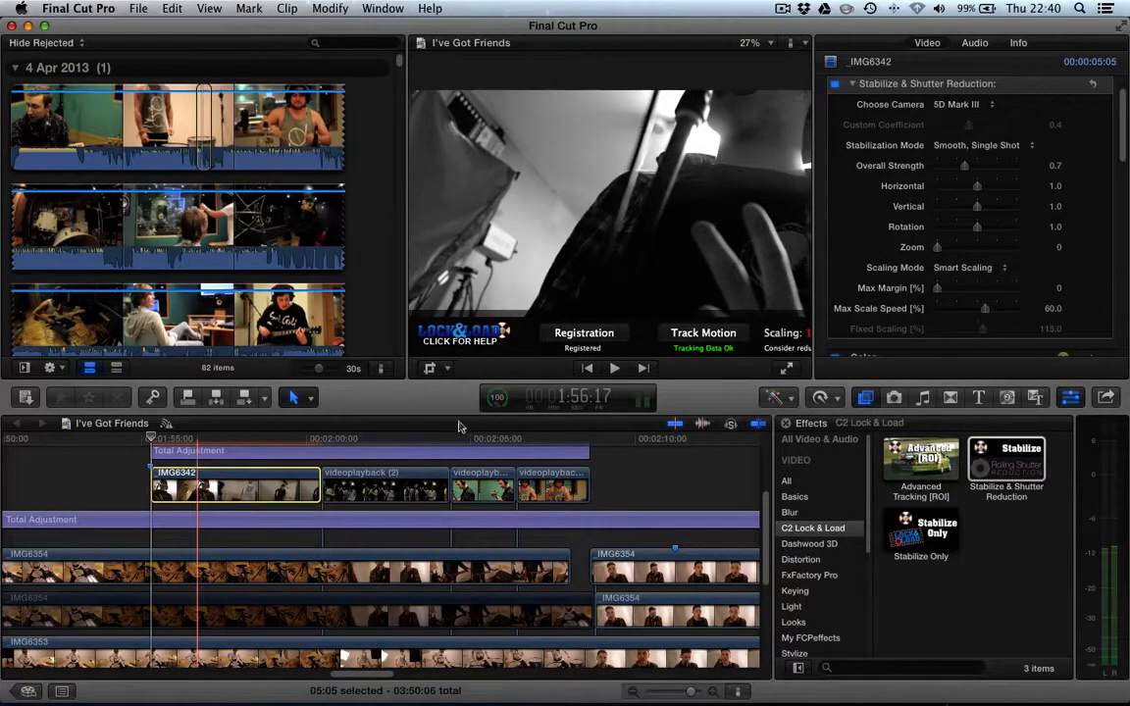
left_click(954, 228)
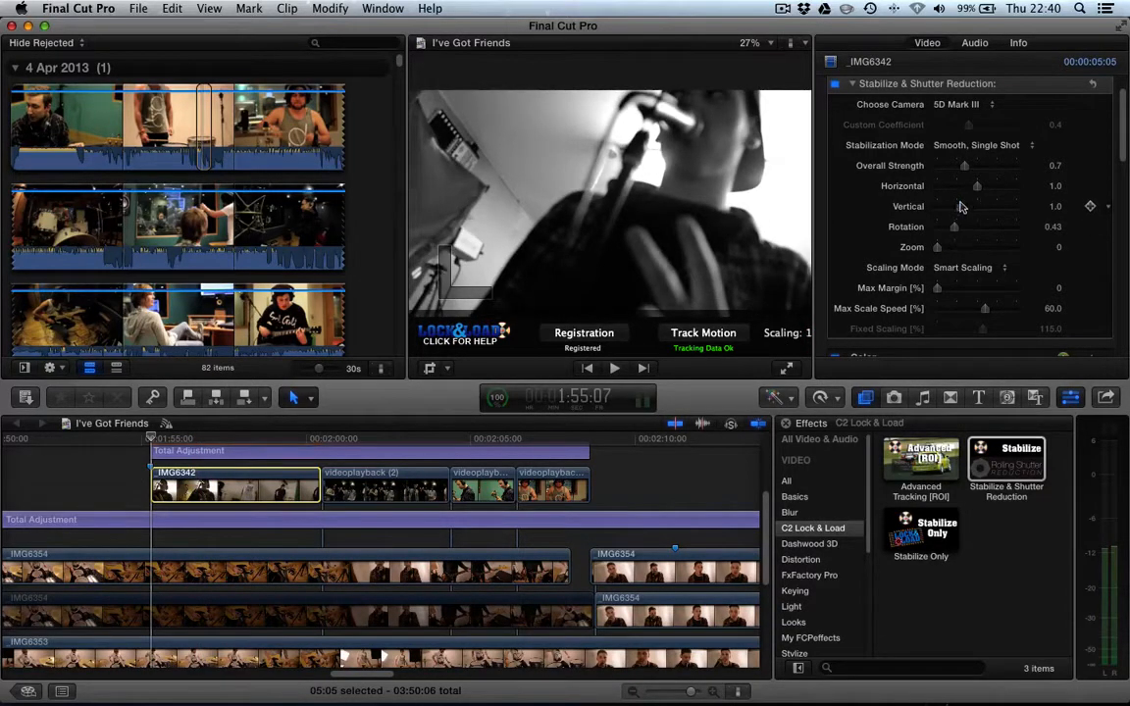
left_click(961, 207)
left_click(962, 188)
left_click_drag(963, 168, 954, 167)
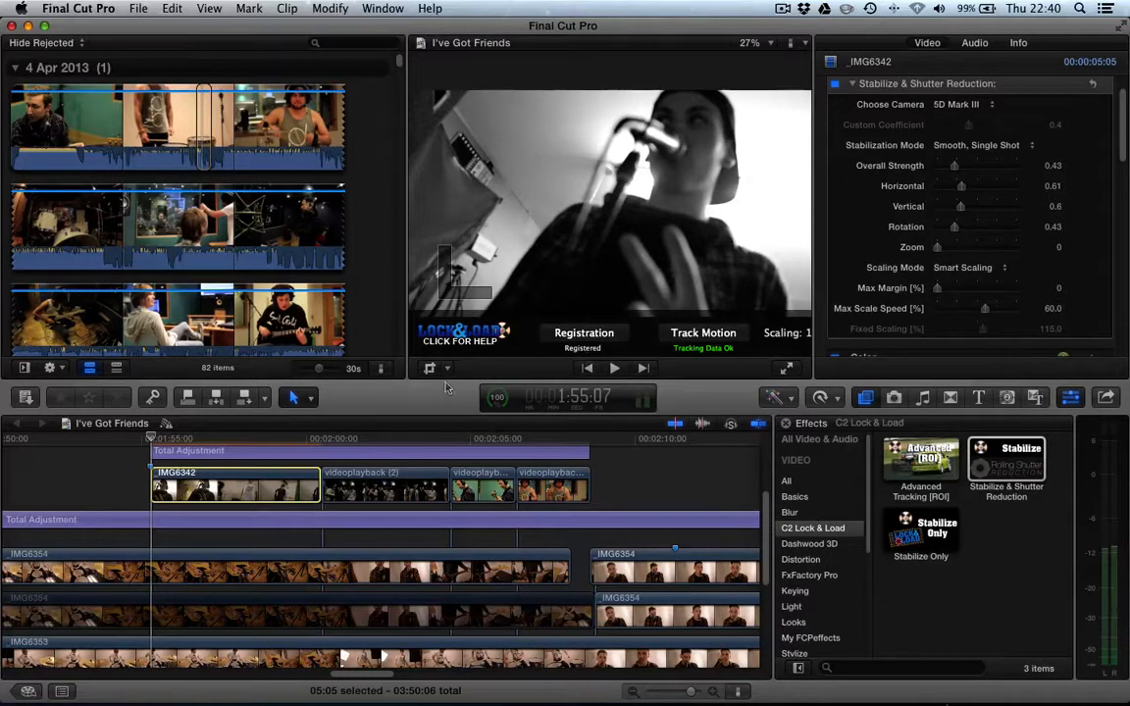
- Play back the clip to preview the reduced stabilization, then return the playhead near its start
key("space")
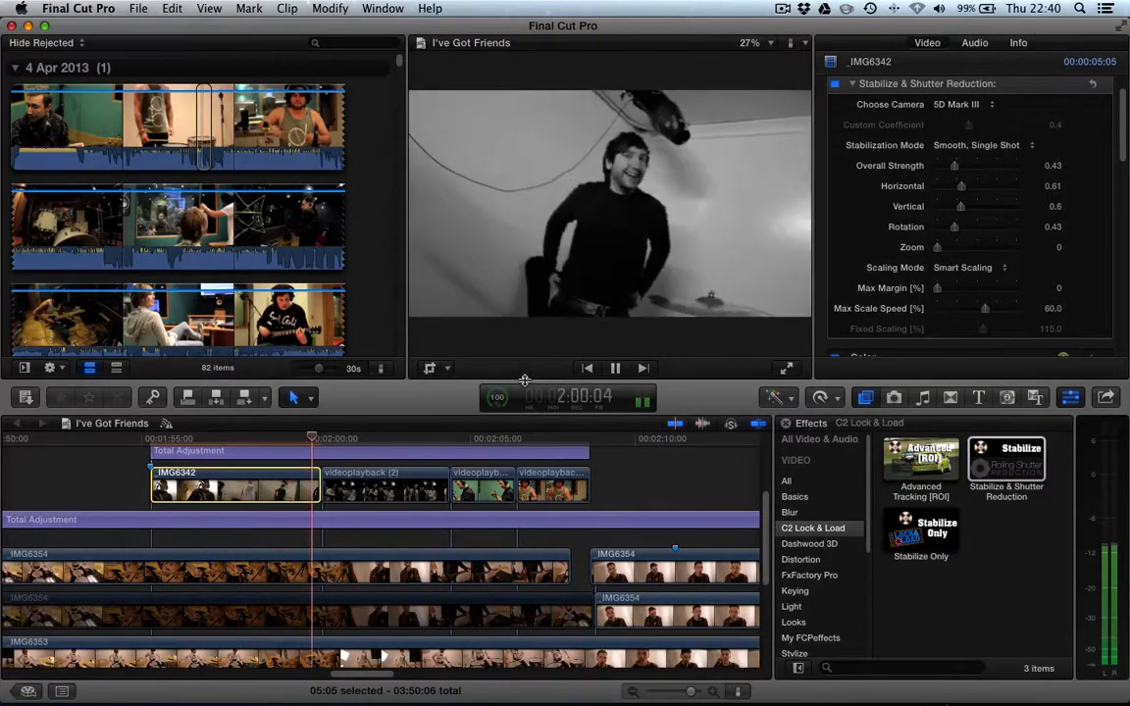
key("space")
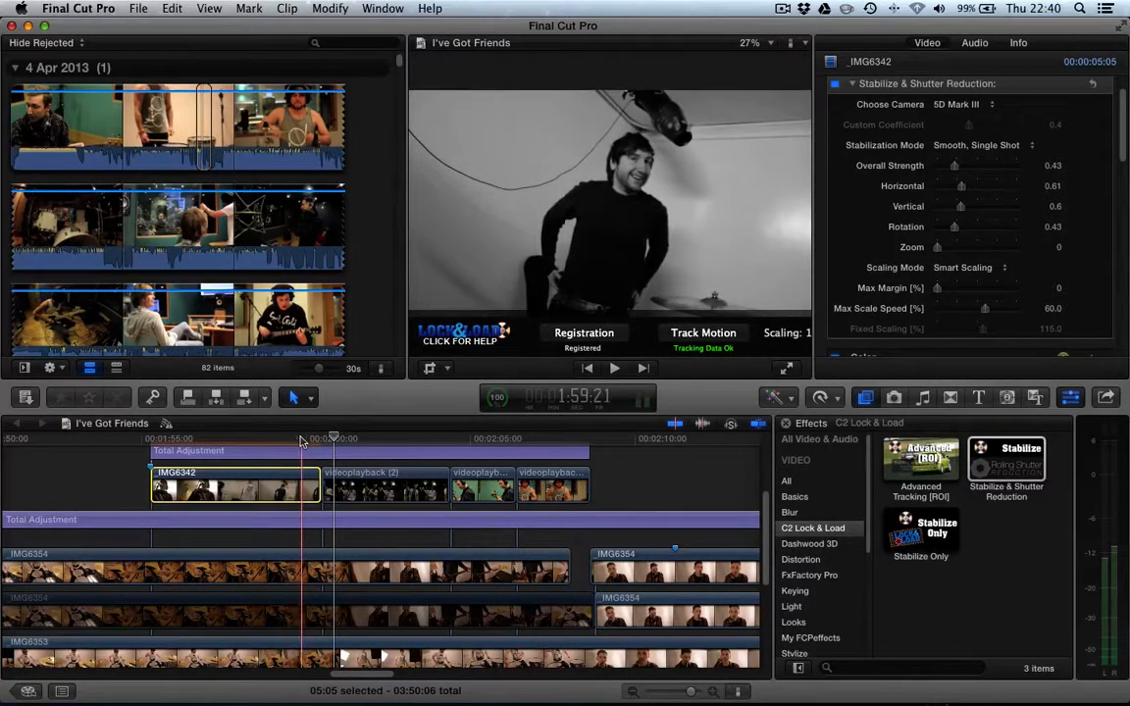
left_click(301, 442)
- Raise Overall Strength to 0.94 and replay the clip to compare
left_click_drag(954, 165, 978, 167)
key("space")
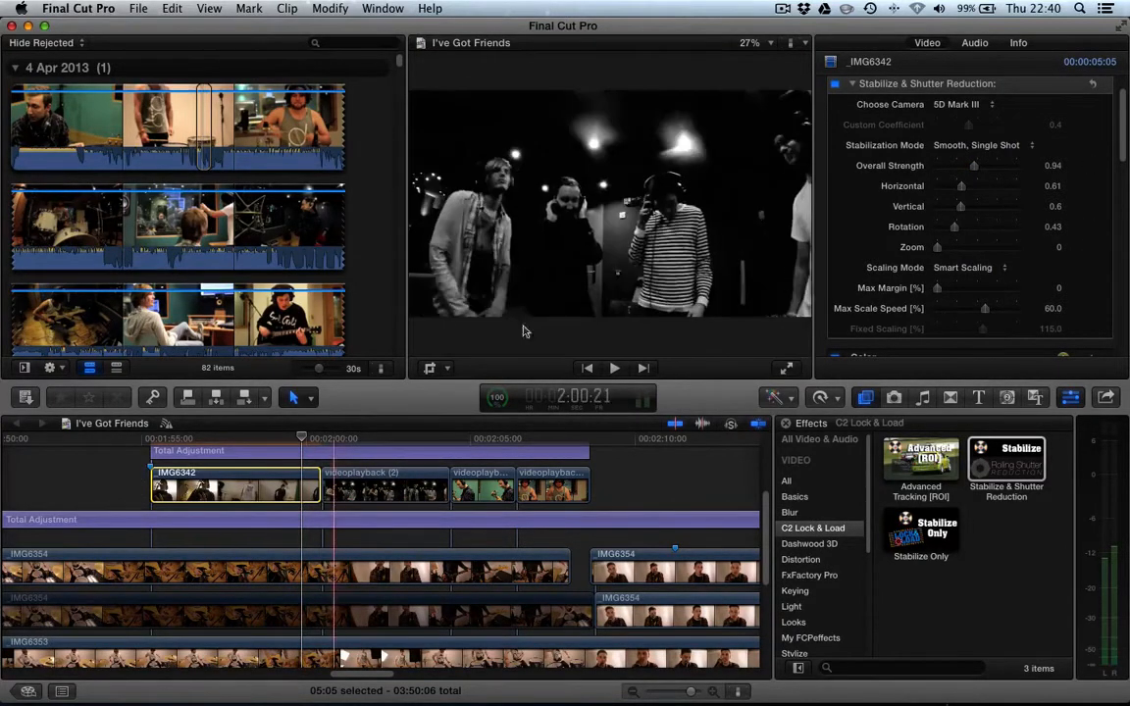
key("space")
key("space")
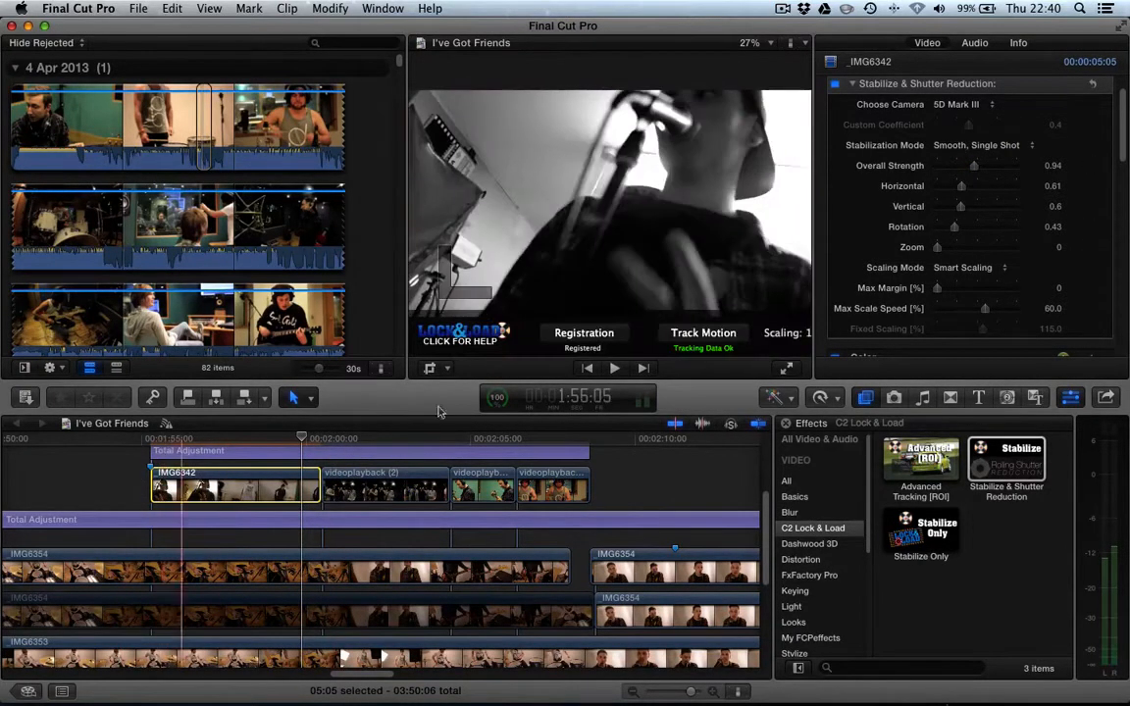
- Set Overall Strength to 0.72 and Rotation to 0.56, then play back the clip
left_click_drag(976, 168, 966, 171)
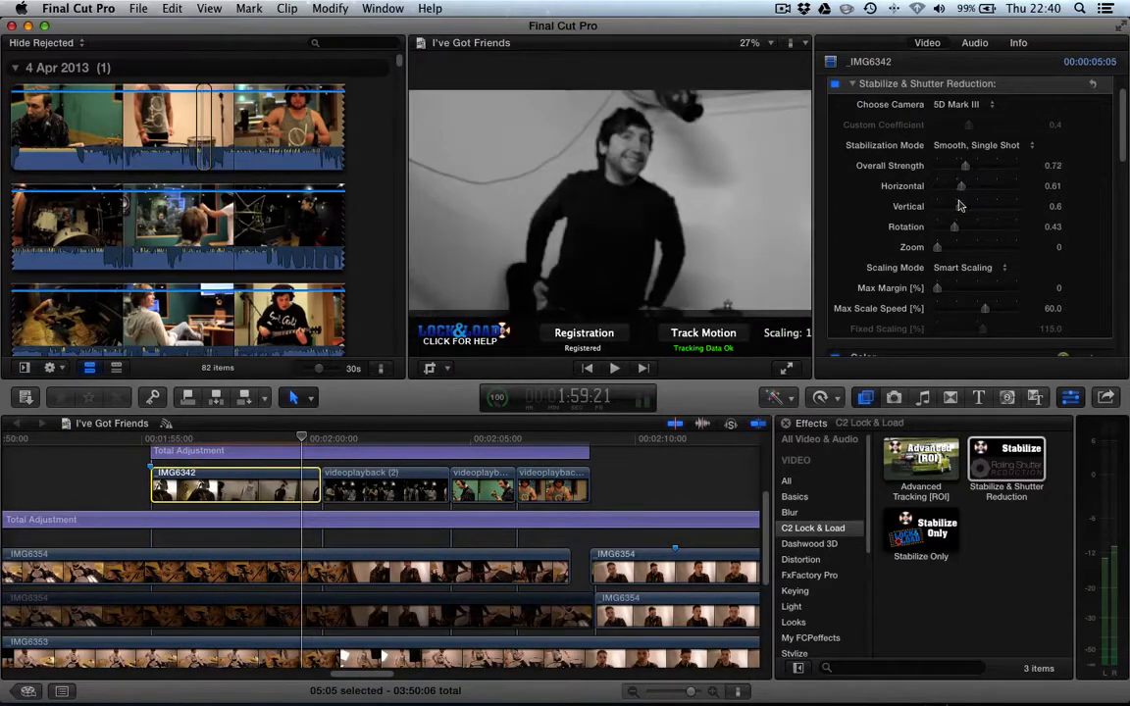
left_click_drag(955, 226, 965, 232)
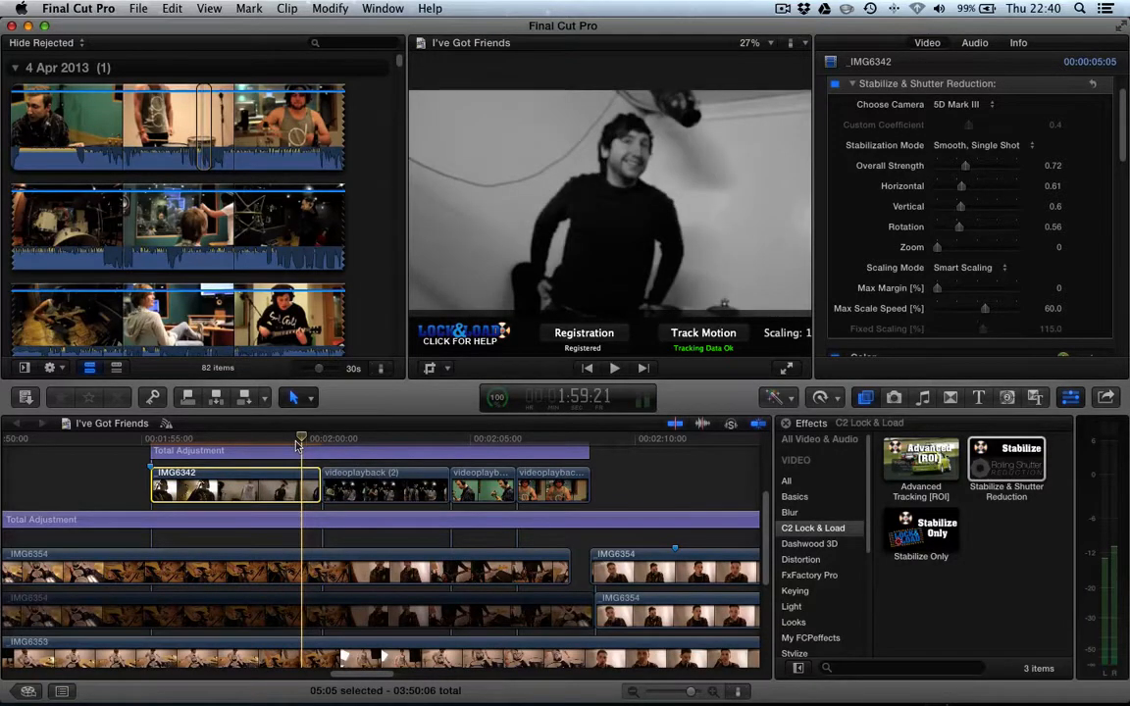
key("space")
key("space")
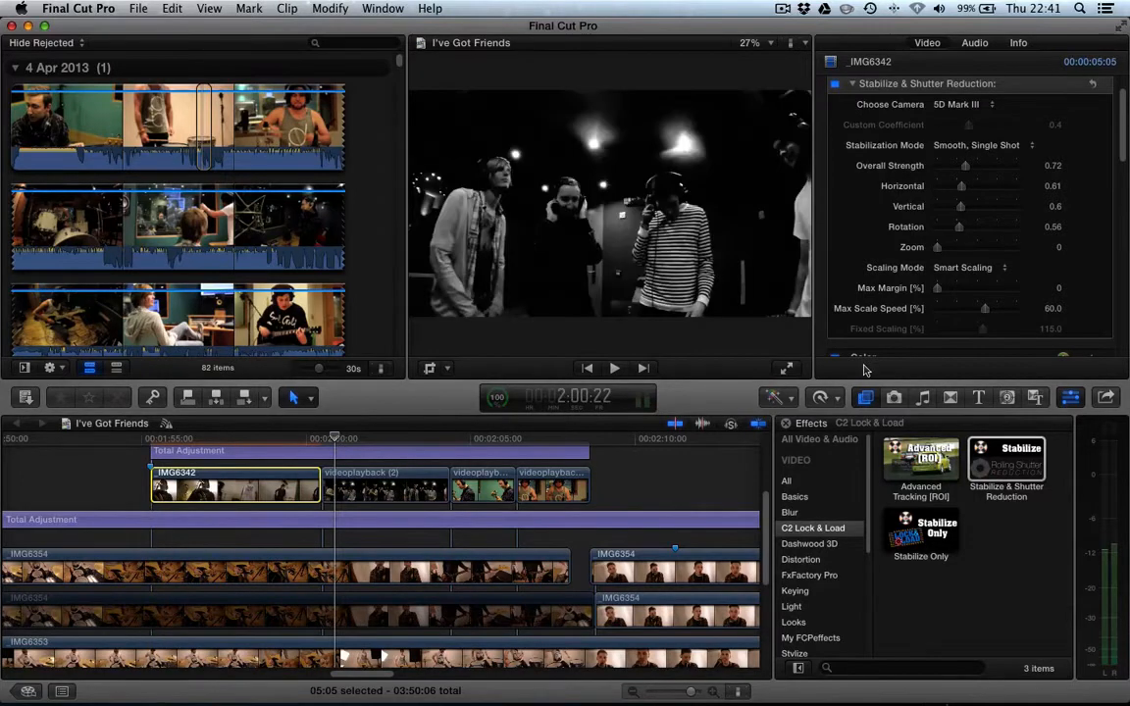
- Select the IMG6354 clip with the Advanced Tracking [ROI] effect further along the timeline and play it back
scroll(881, 273, "down", 3)
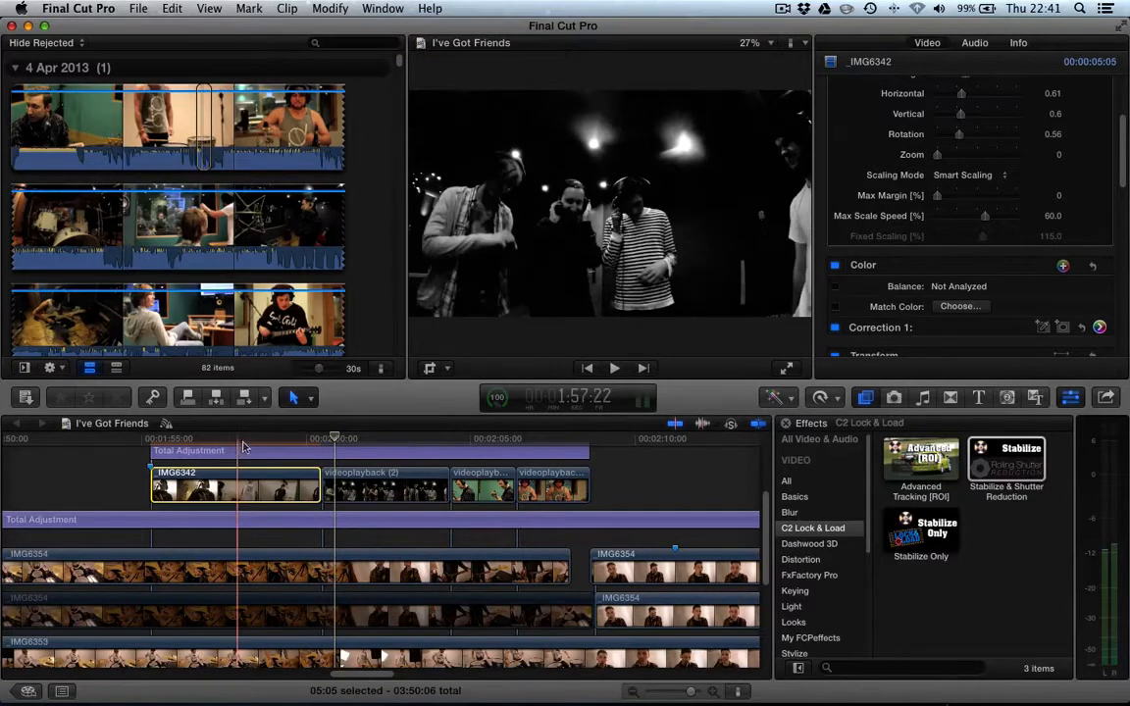
scroll(442, 456, "right", 5)
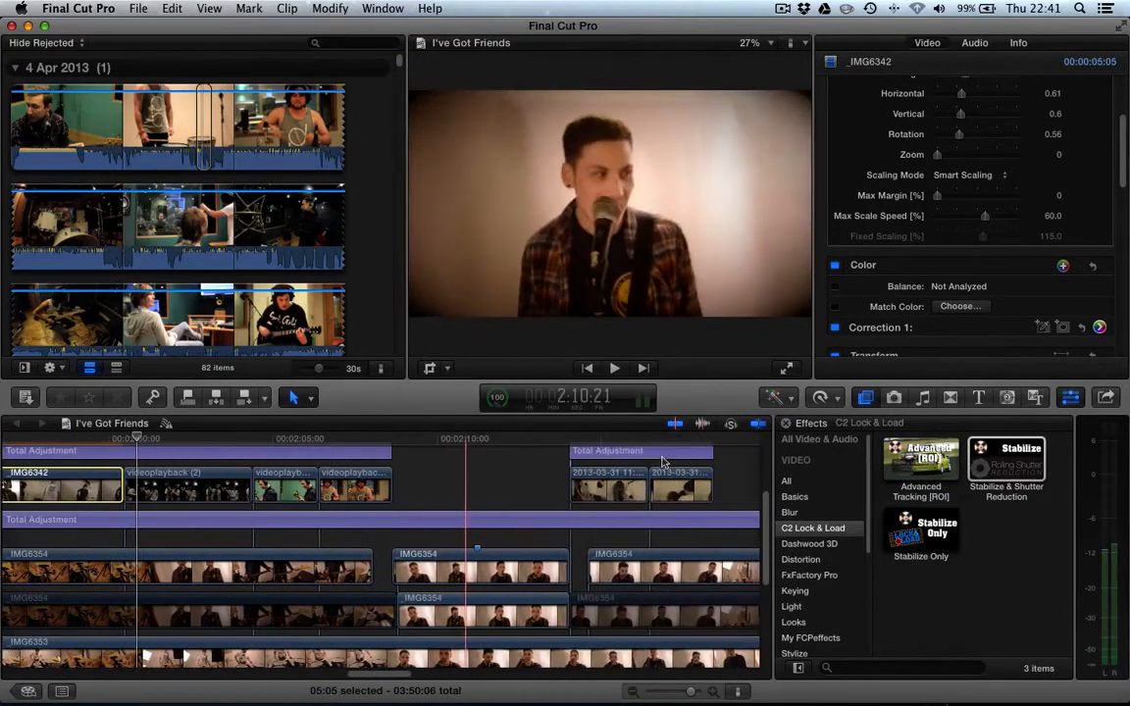
left_click(391, 458)
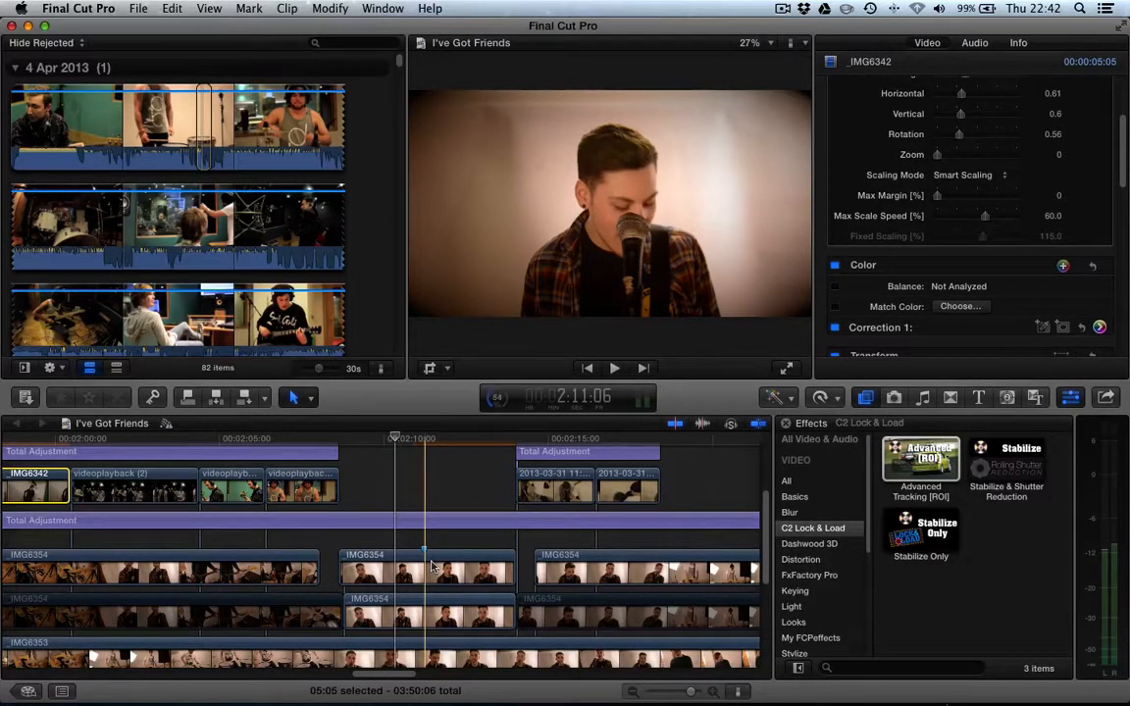
left_click(432, 566)
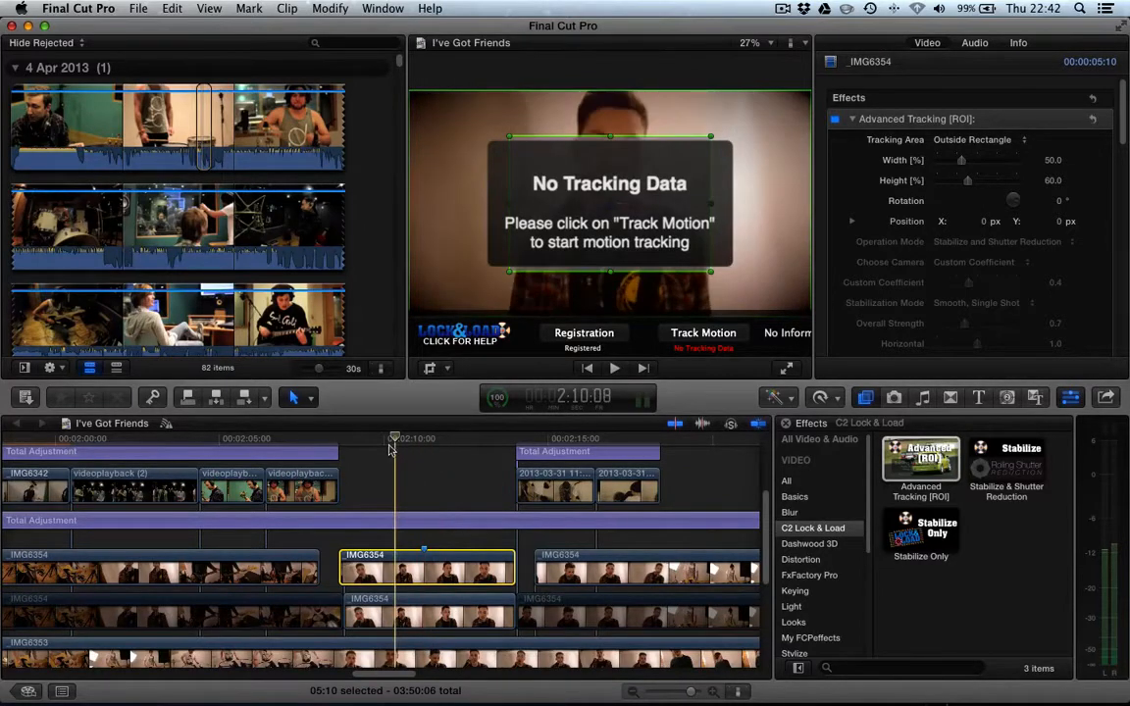
key("space")
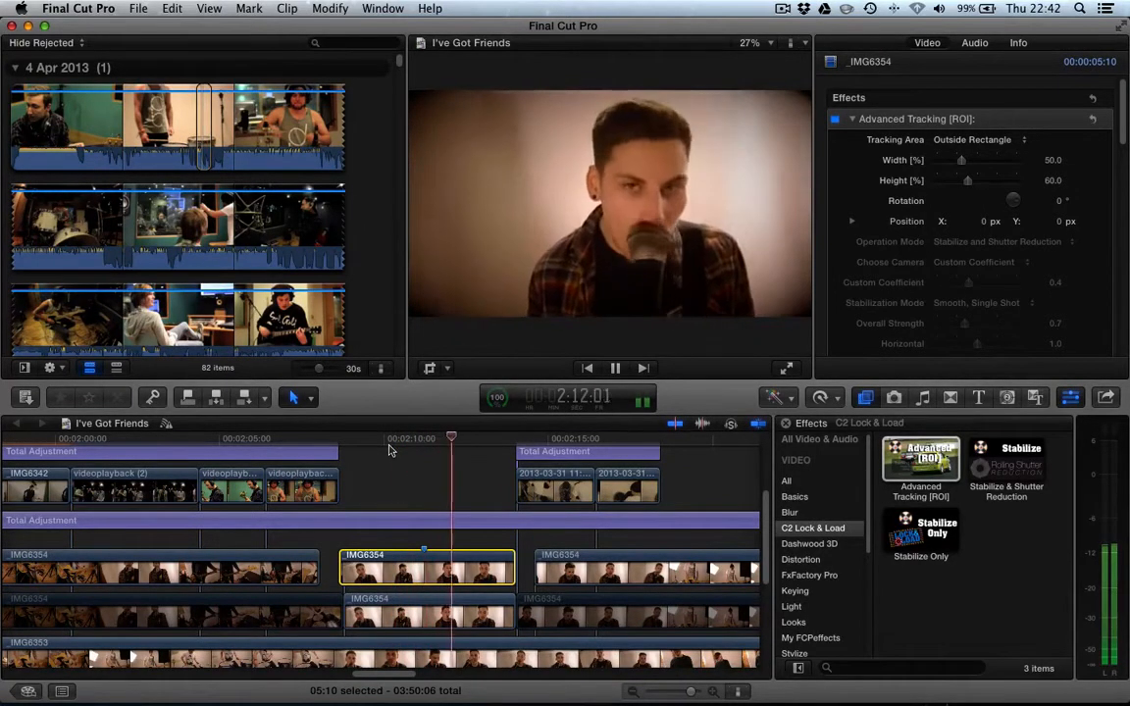
key("space")
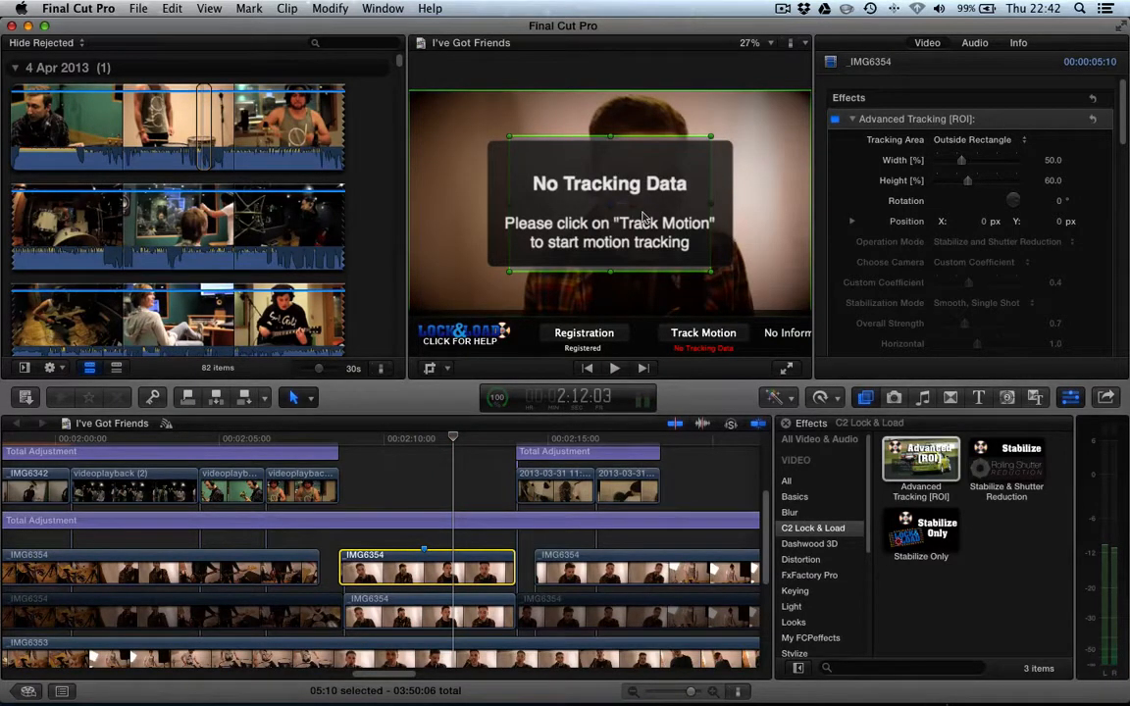
- Resize and move the tracking rectangle over the singer's face, about 26% wide and 48% high
left_click(967, 140)
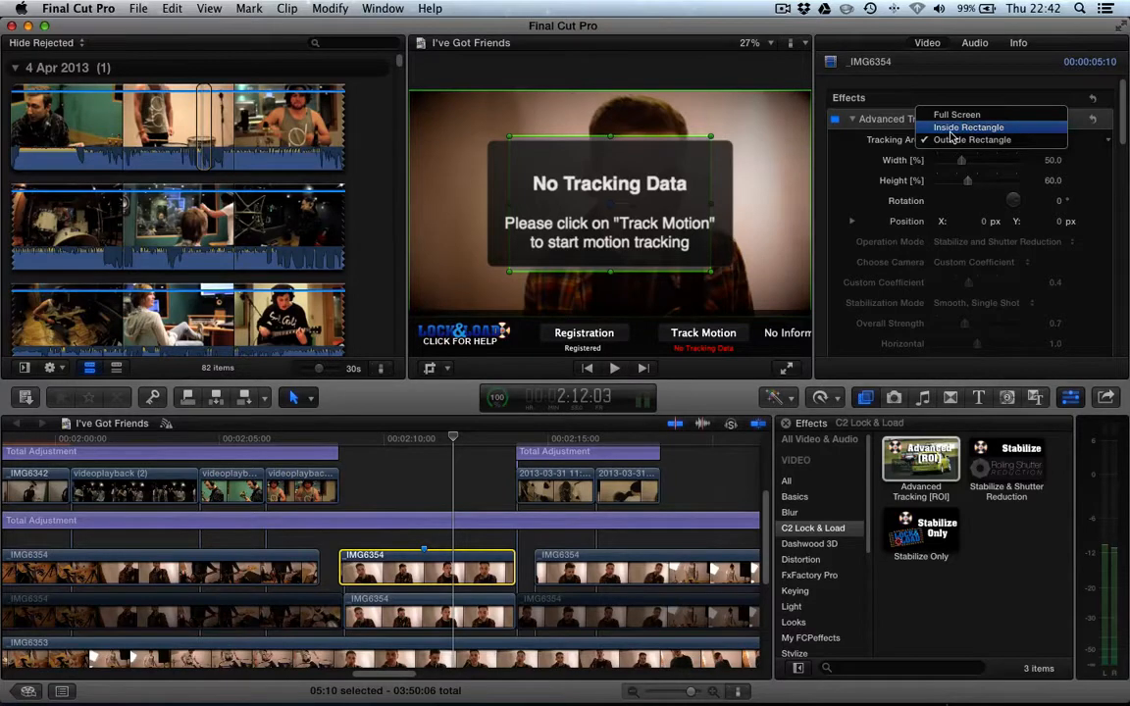
left_click(693, 149)
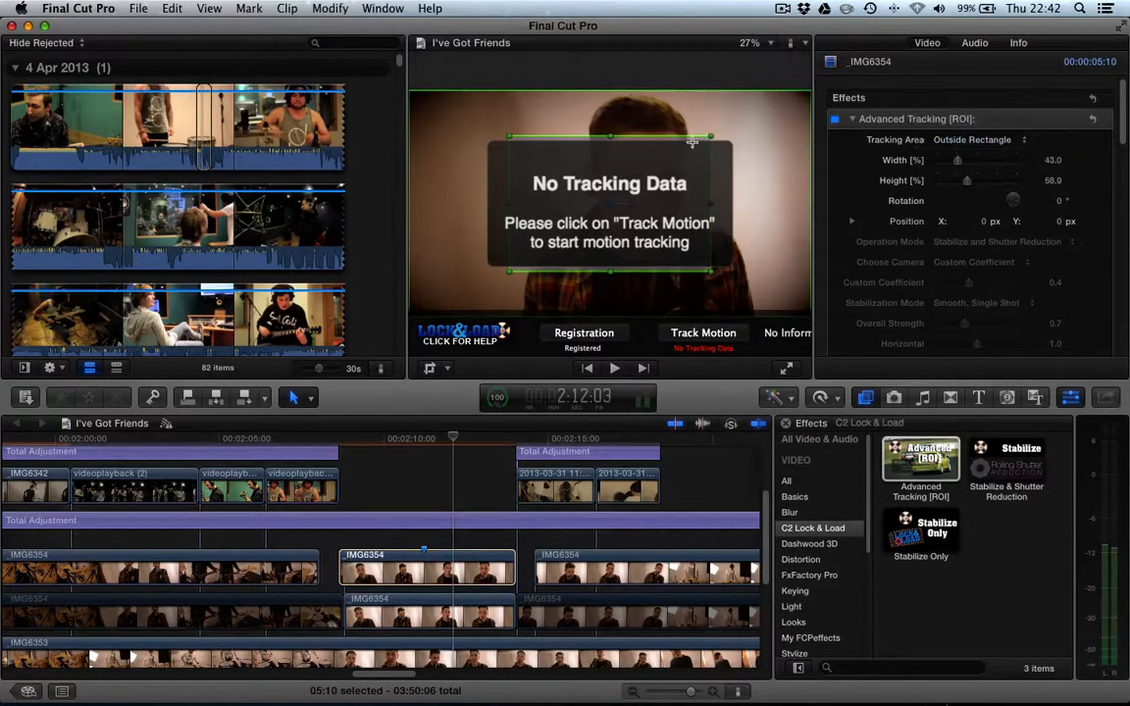
left_click_drag(693, 142, 660, 150)
left_click_drag(610, 200, 646, 189)
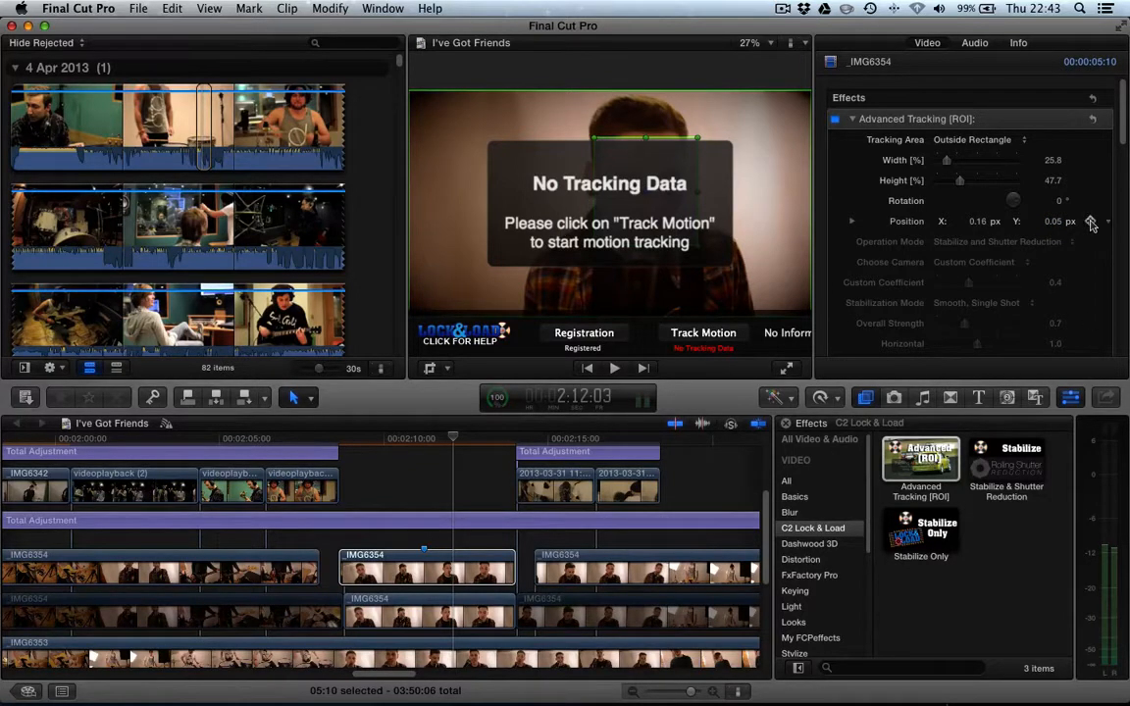
- Add position keyframes for the tracking rectangle, repositioning it over the face at different points in the clip
left_click(1092, 222)
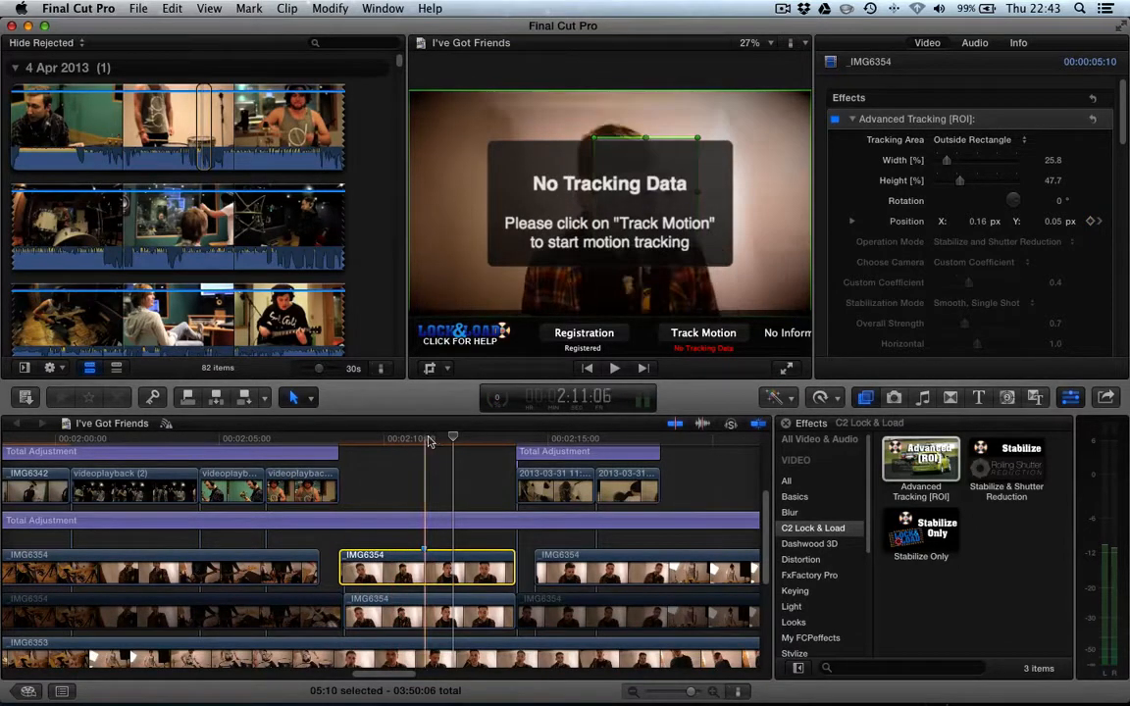
left_click(429, 441)
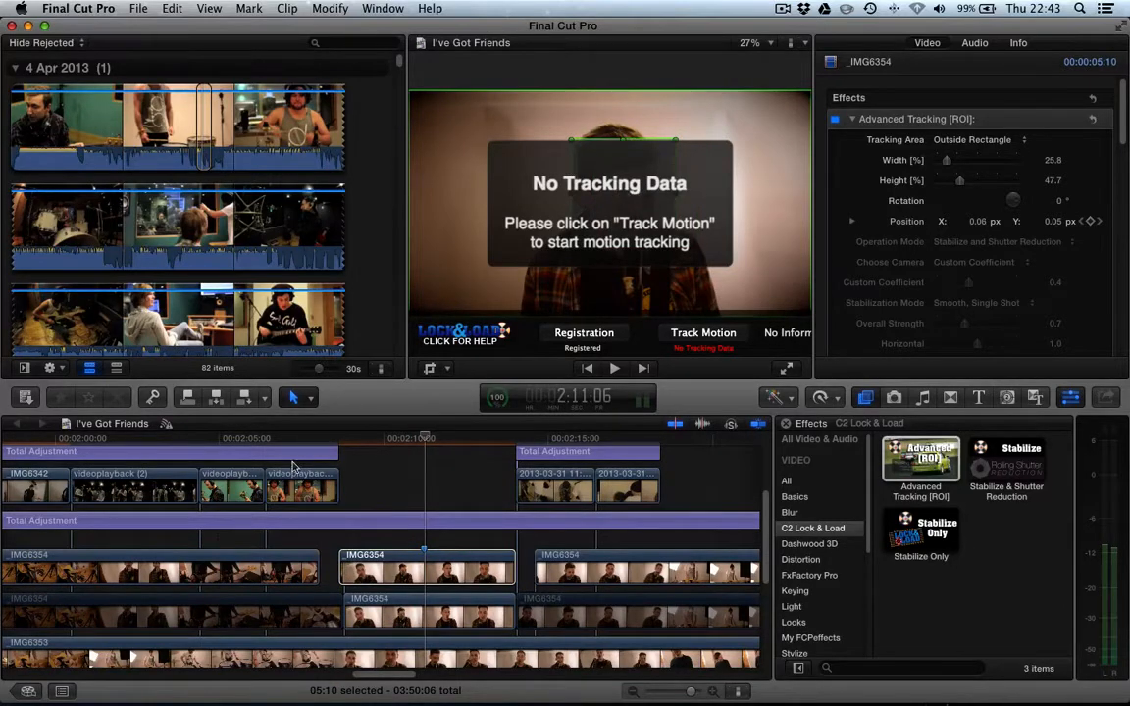
left_click(384, 445)
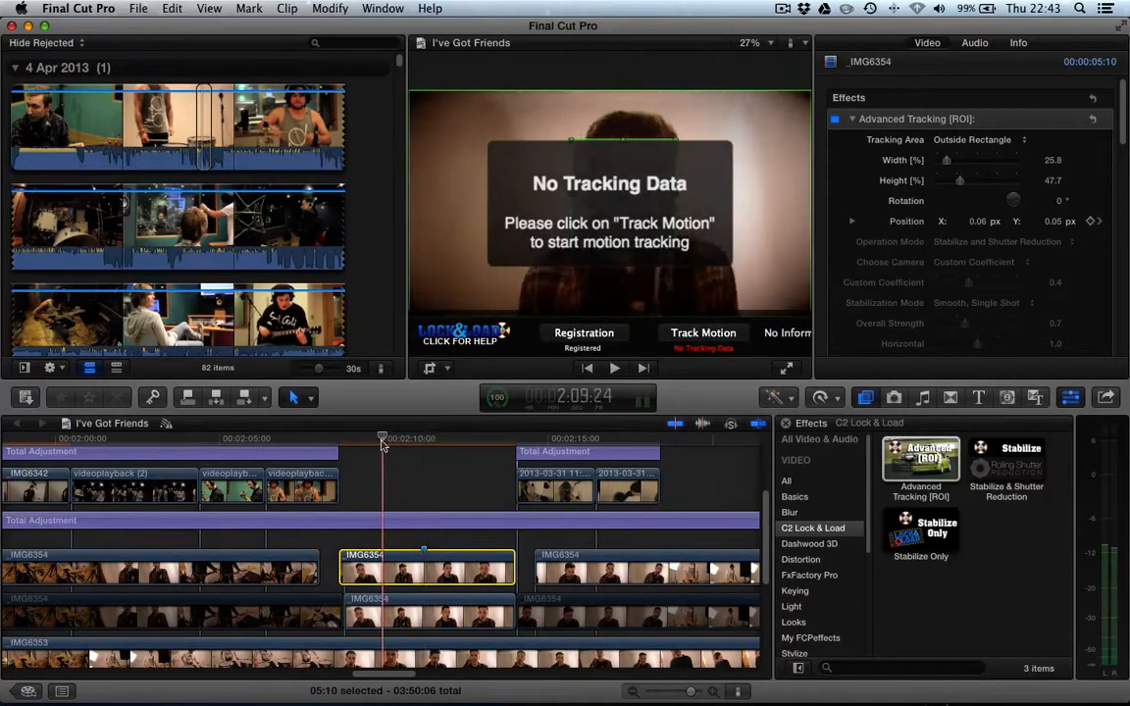
left_click_drag(628, 194, 642, 196)
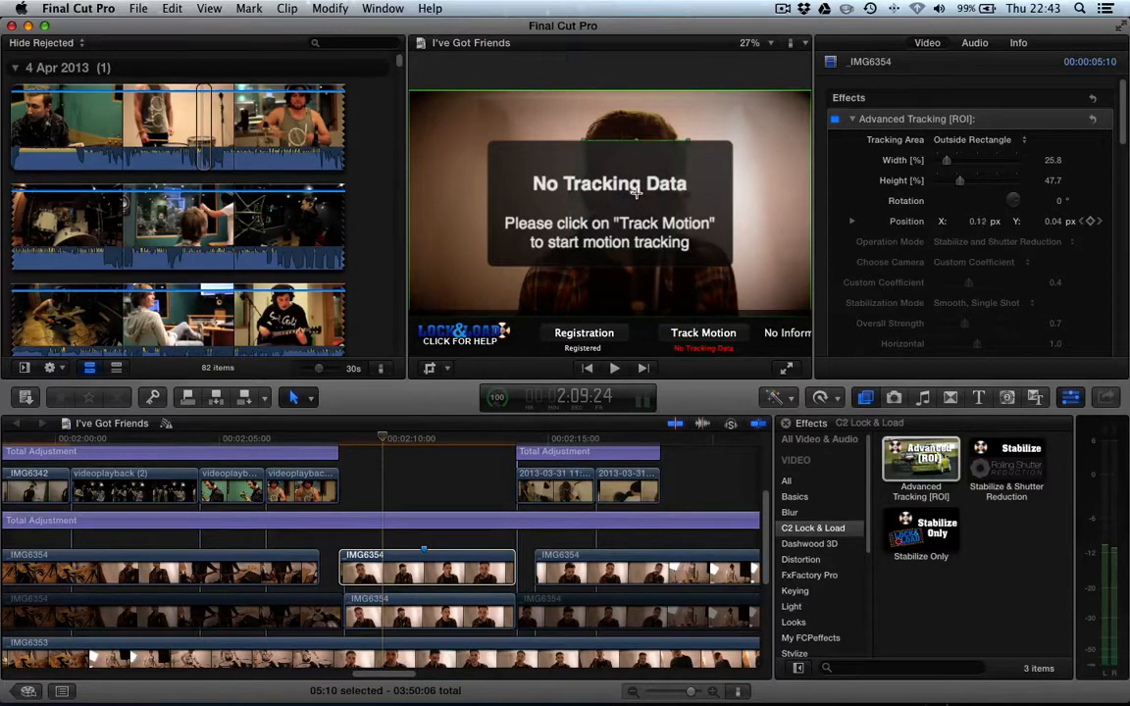
left_click(358, 569)
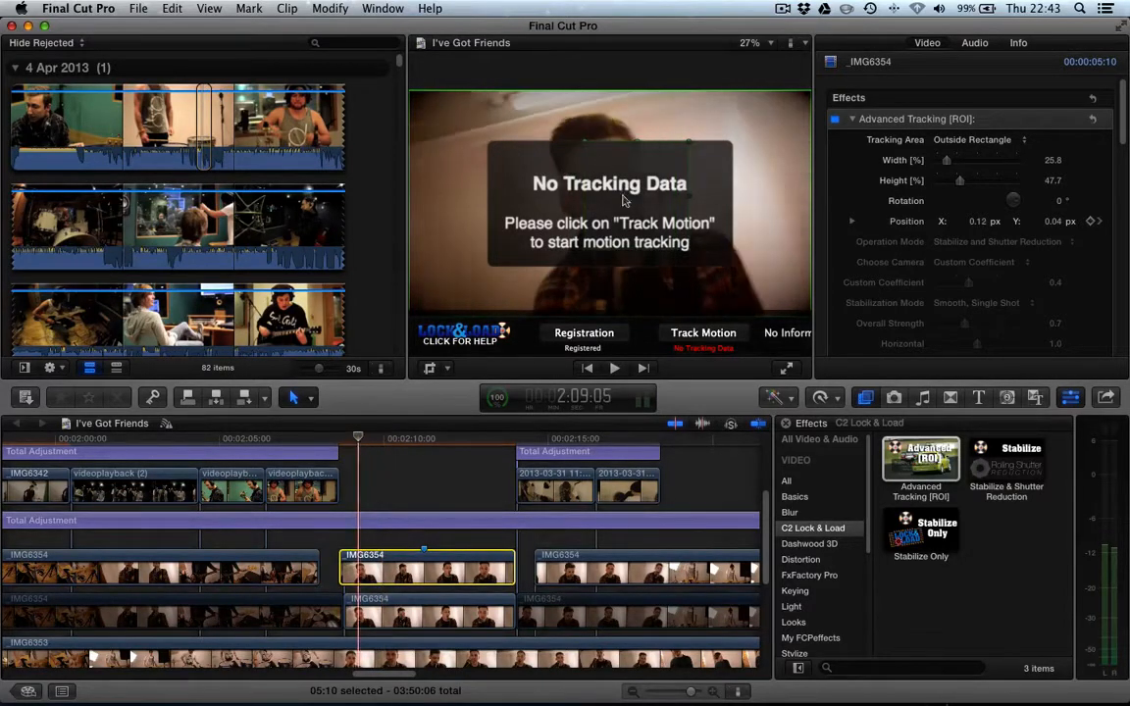
left_click_drag(636, 199, 601, 197)
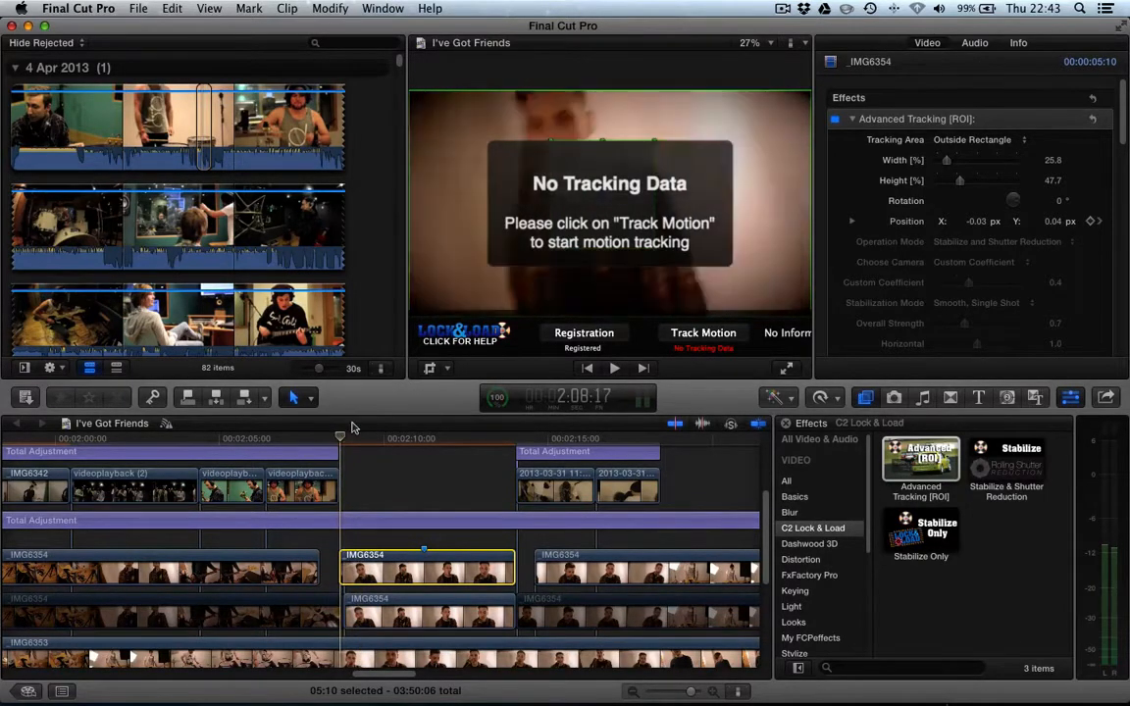
- Run Track Motion to track the selected face region through the clip
left_click_drag(601, 197, 657, 128)
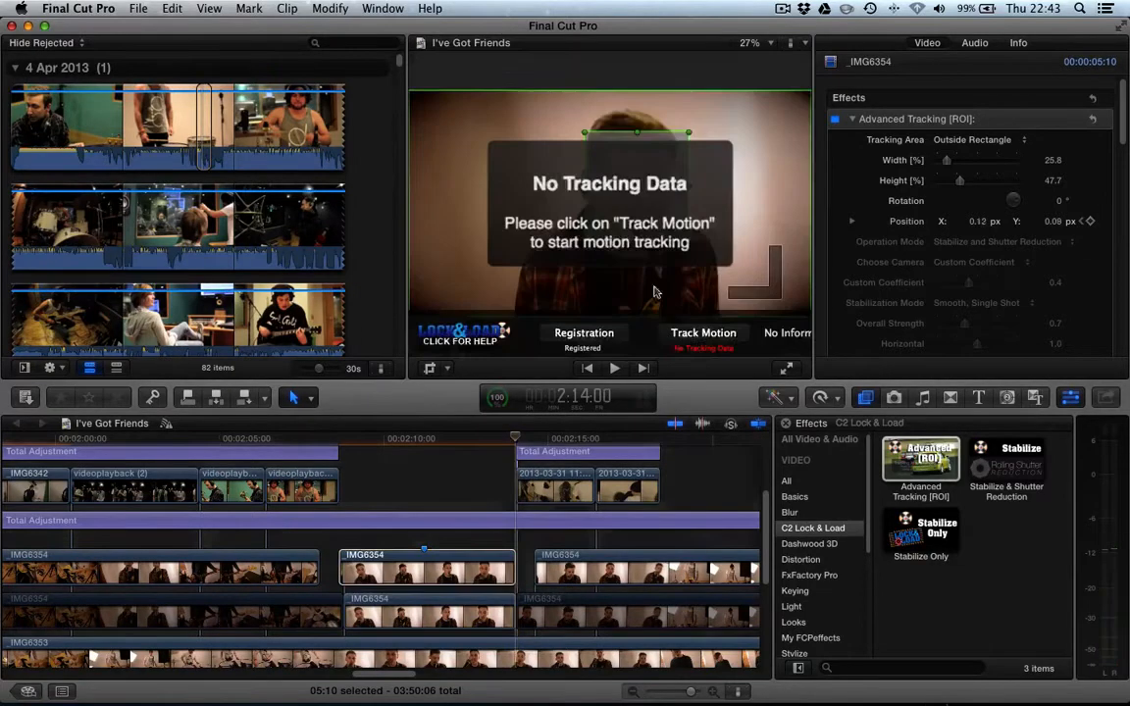
left_click(706, 334)
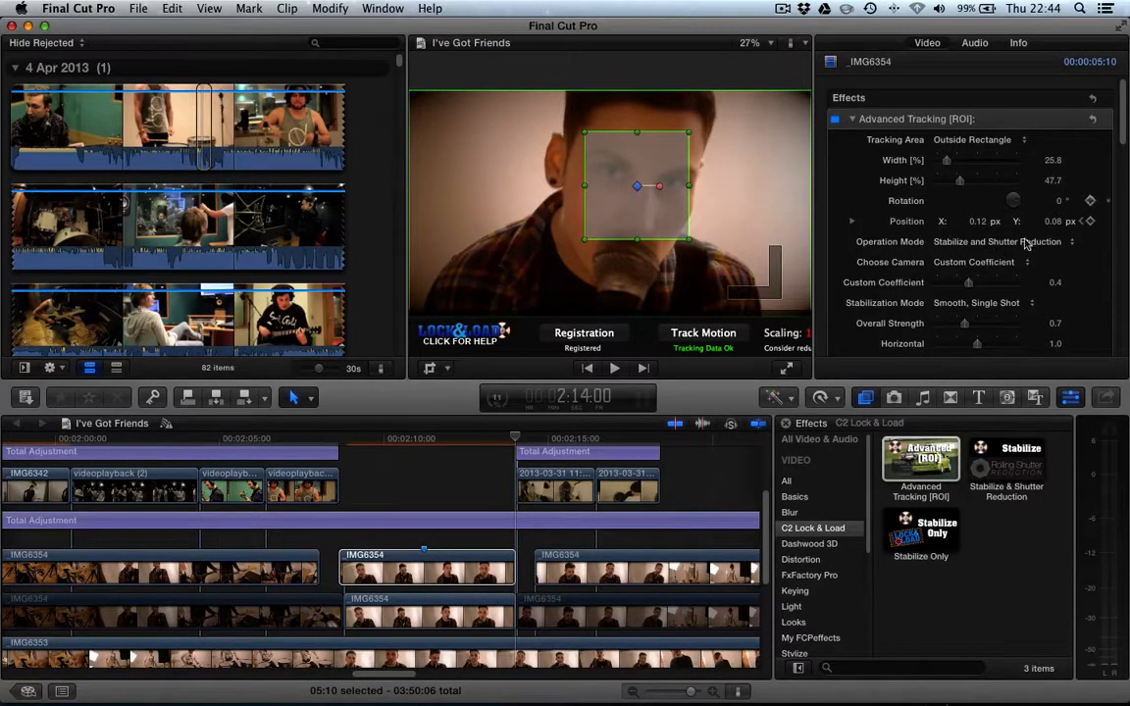
- Set the tracking effect's Choose Camera option to 5D Mark III
left_click(965, 244)
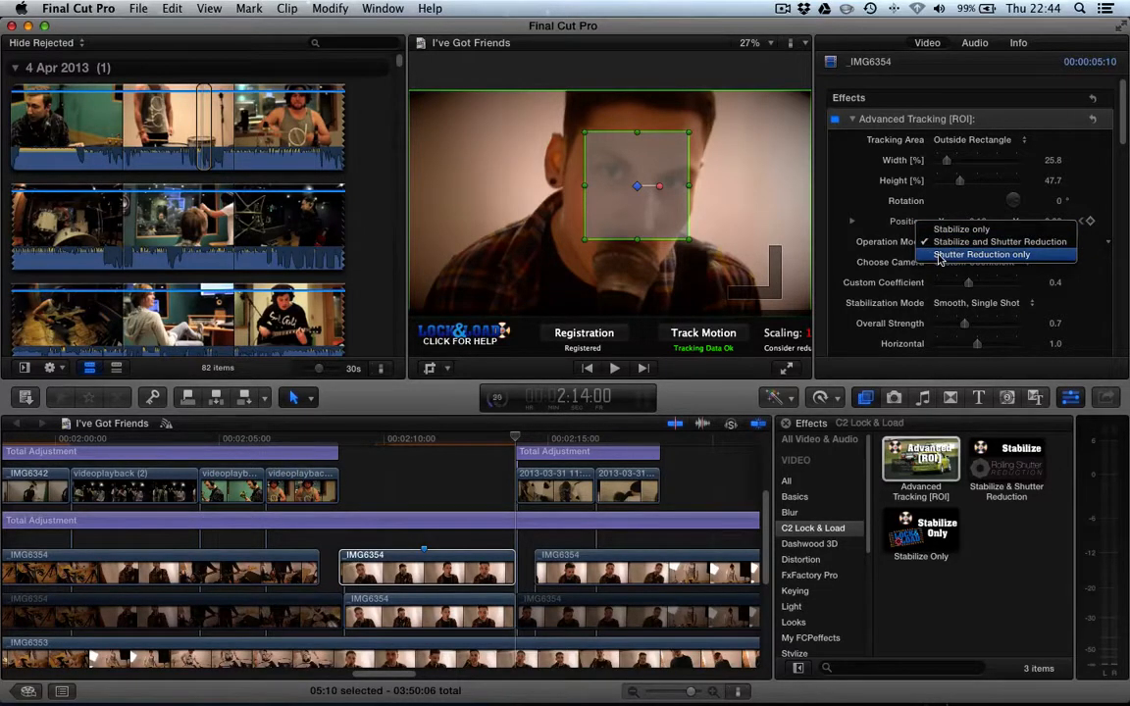
left_click(885, 258)
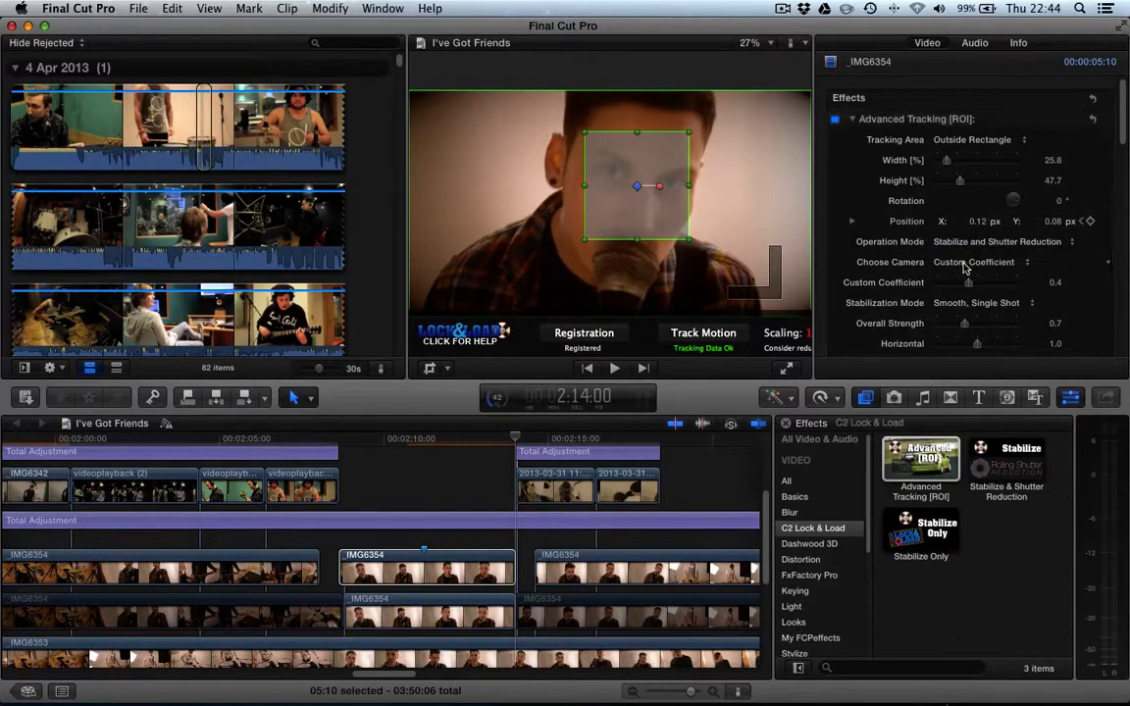
left_click(957, 263)
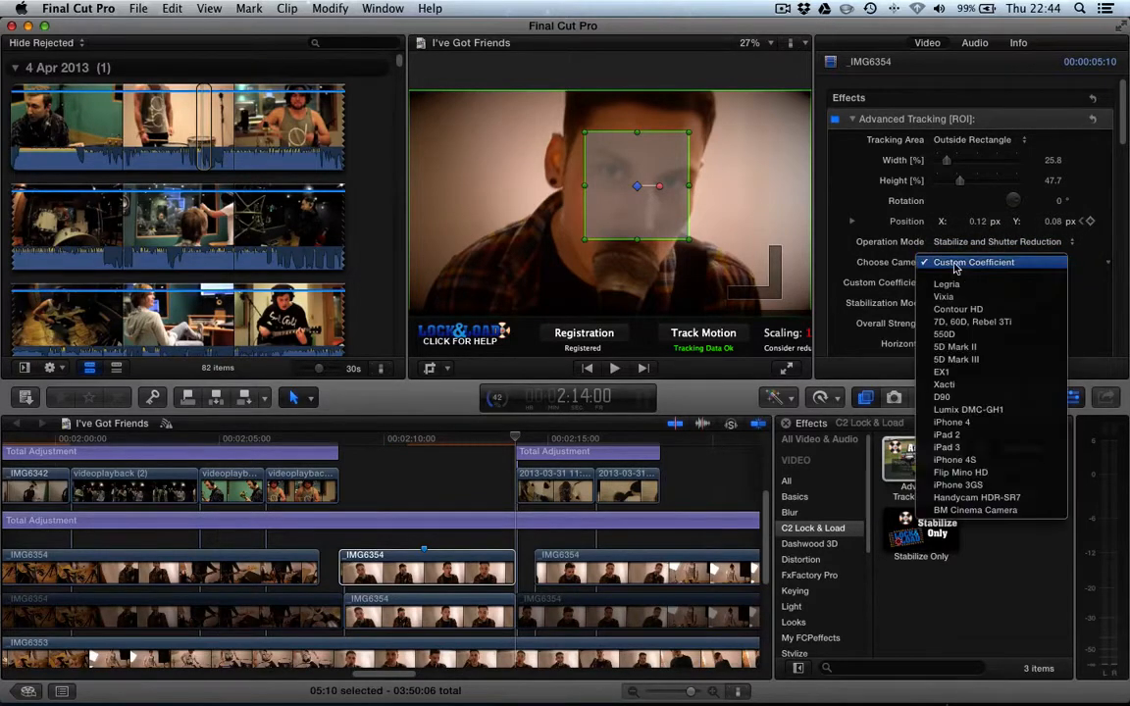
left_click(966, 360)
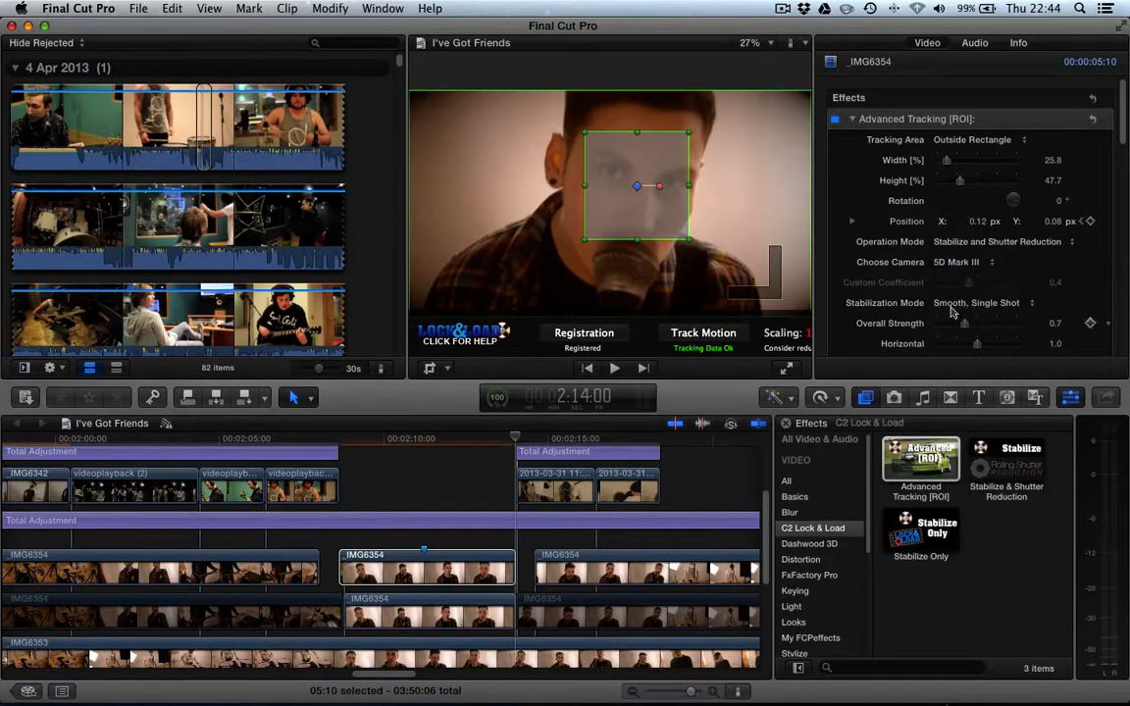
- Set Overall Strength to 0.49, Horizontal 0.75, Vertical 0.73 and Rotation 0.65, then play the clip from its start
scroll(905, 305, "down", 2)
scroll(905, 304, "down", 2)
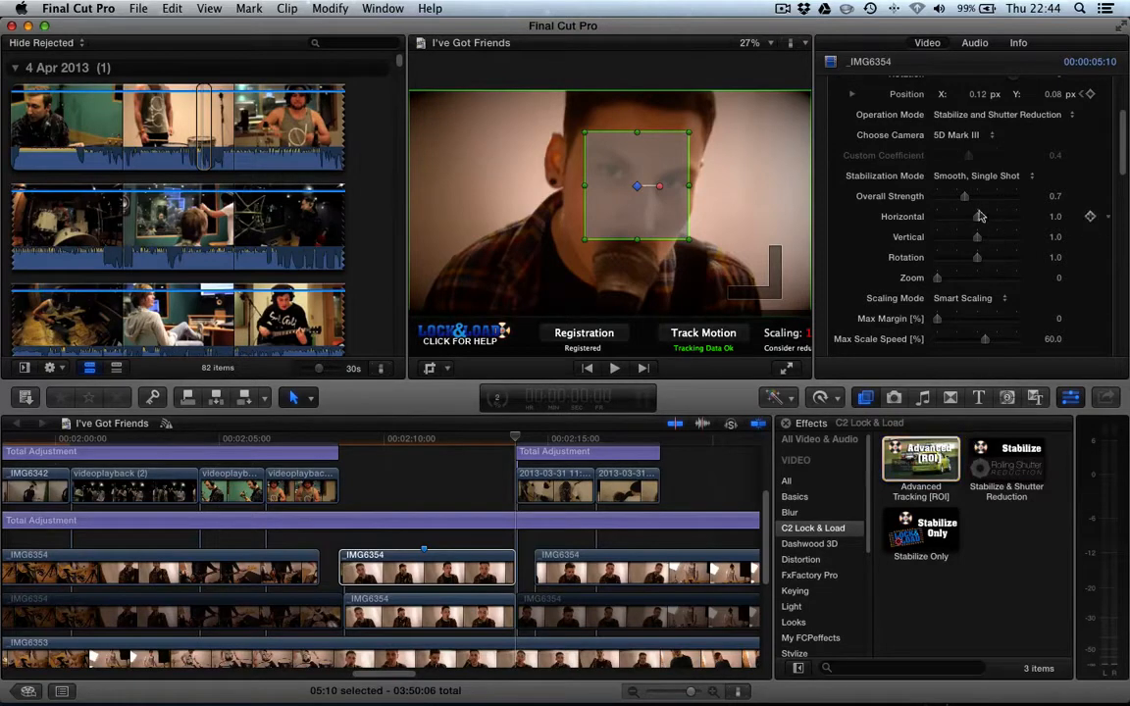
left_click_drag(965, 196, 954, 197)
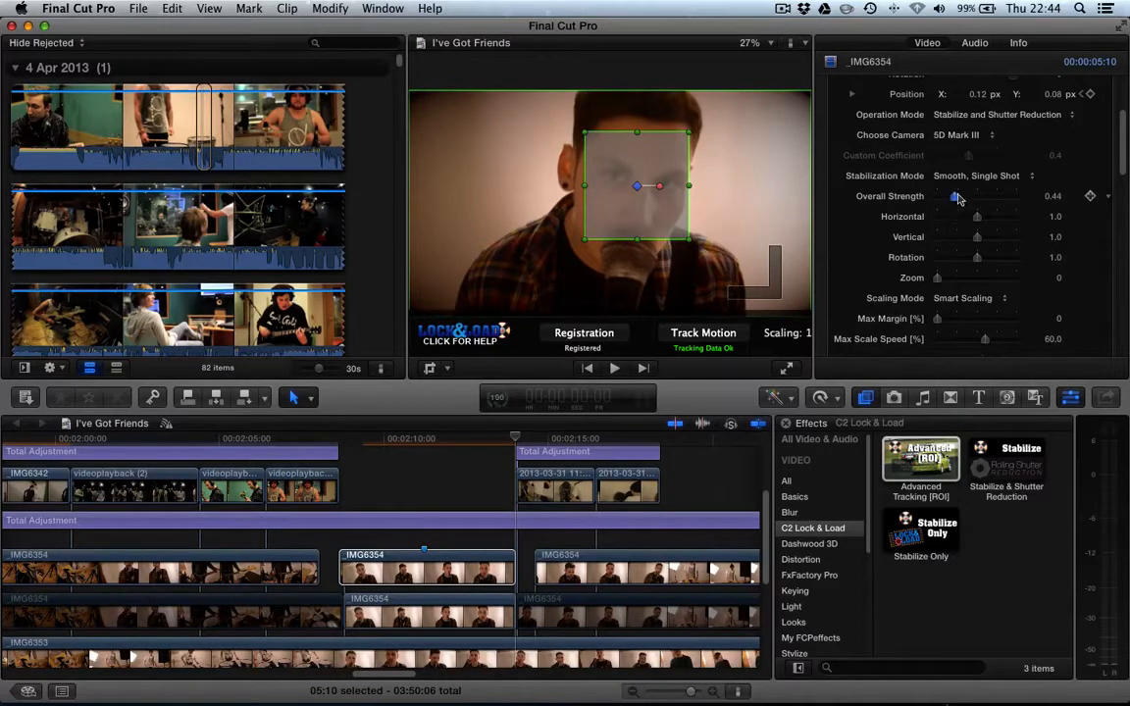
left_click_drag(953, 196, 960, 200)
left_click_drag(978, 259, 966, 224)
left_click(341, 439)
key("space")
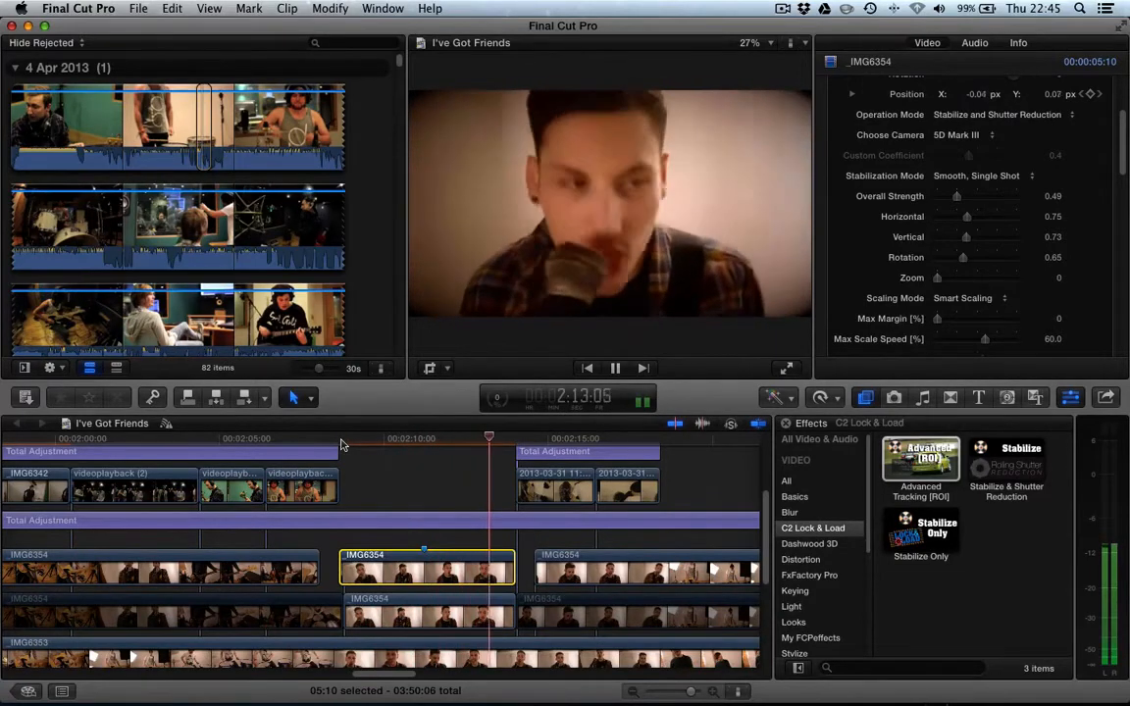
- Compare the clip's playback with the Advanced Tracking [ROI] effect switched off and back on
key("space")
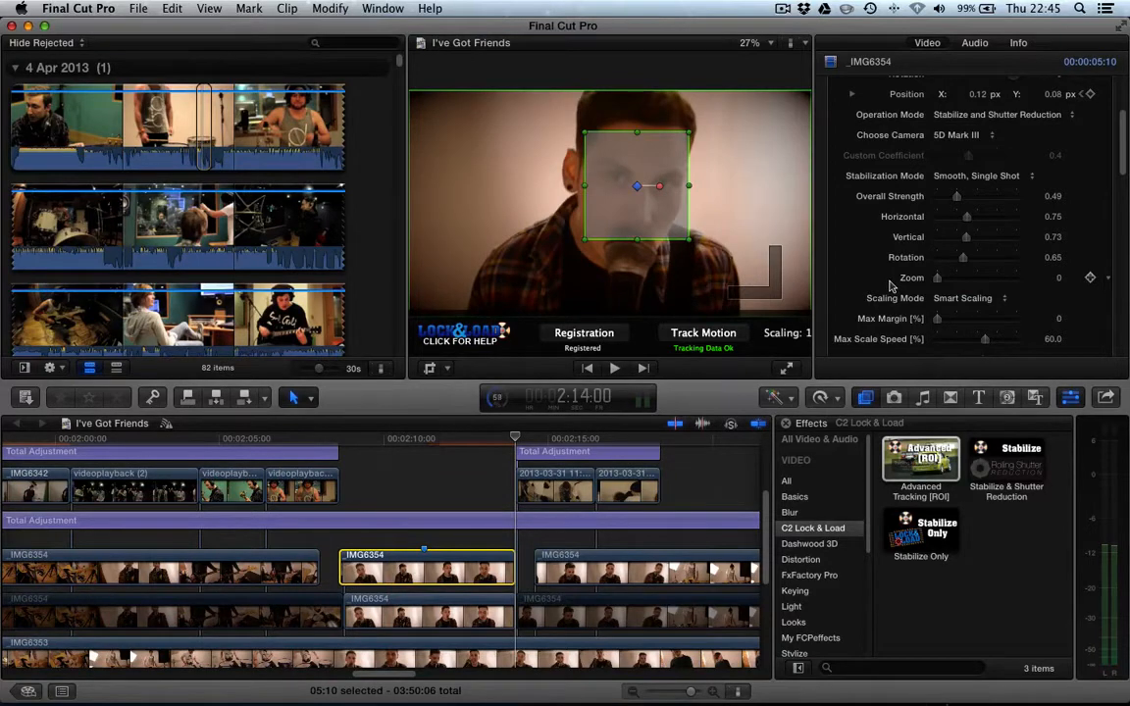
scroll(891, 285, "up", 3)
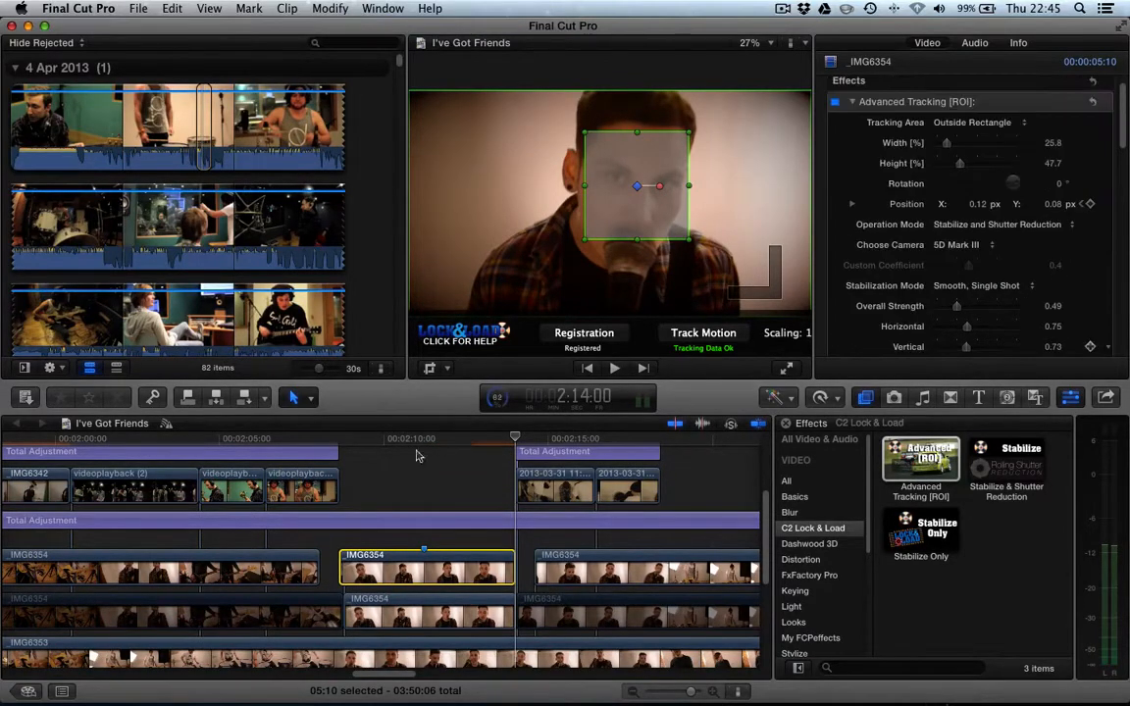
left_click(340, 444)
scroll(343, 445, "left", 8)
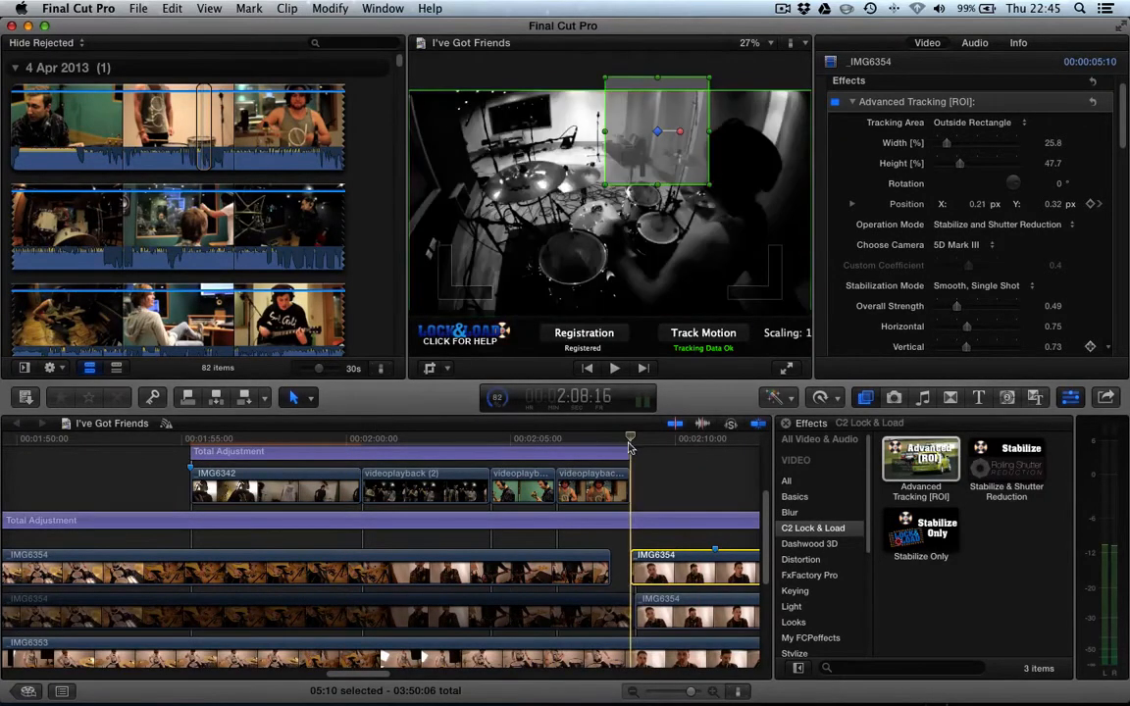
left_click(834, 102)
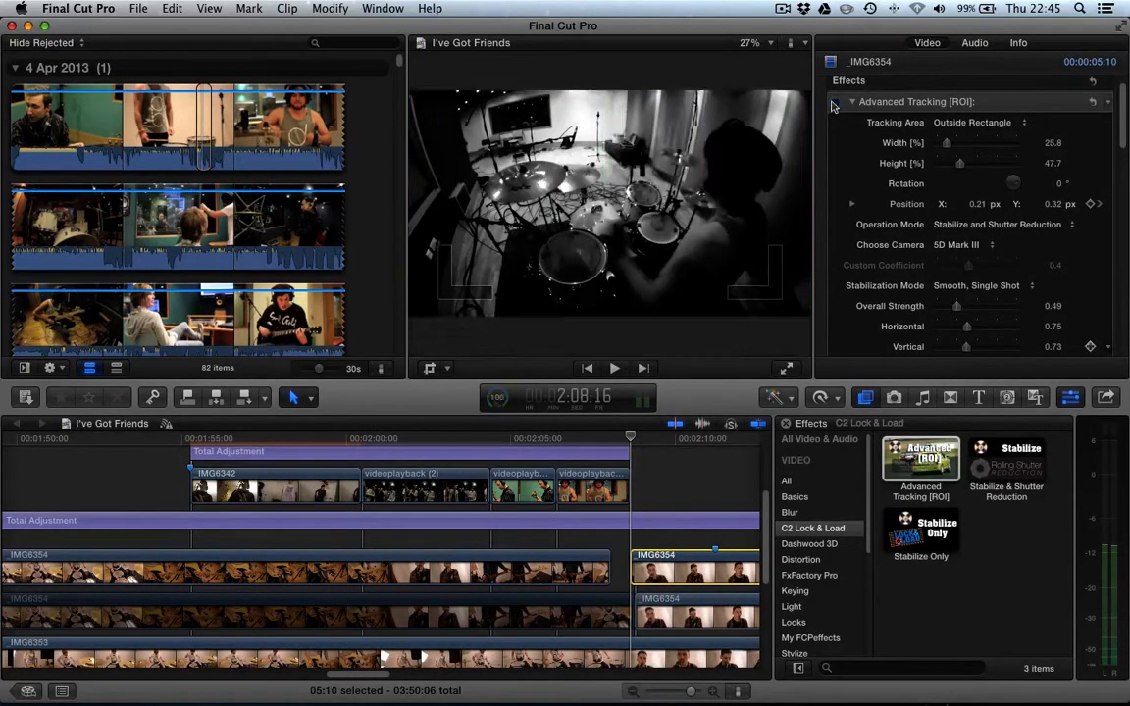
key("space")
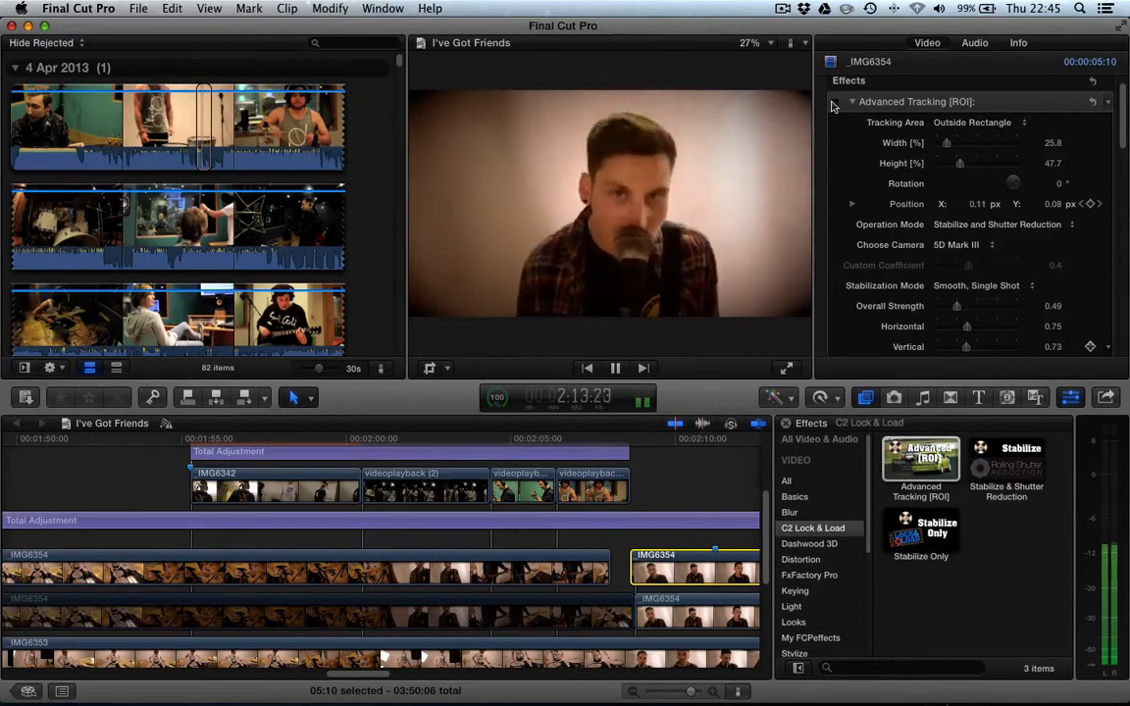
key("space")
left_click(833, 102)
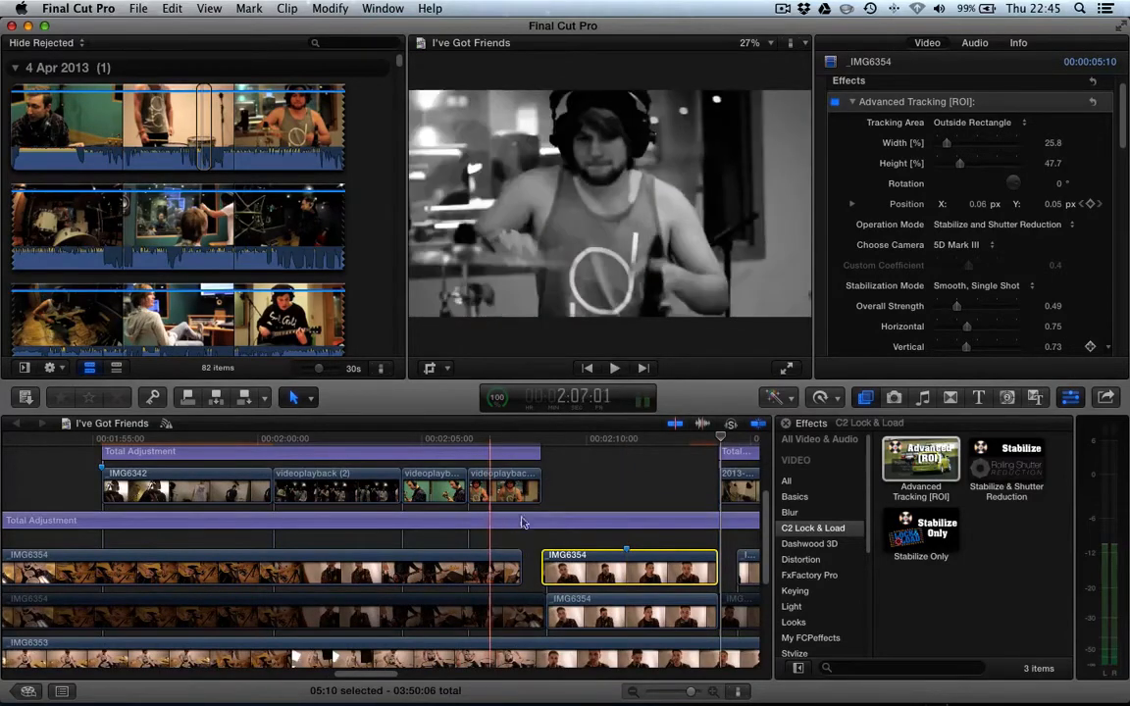
left_click(540, 441)
key("space")
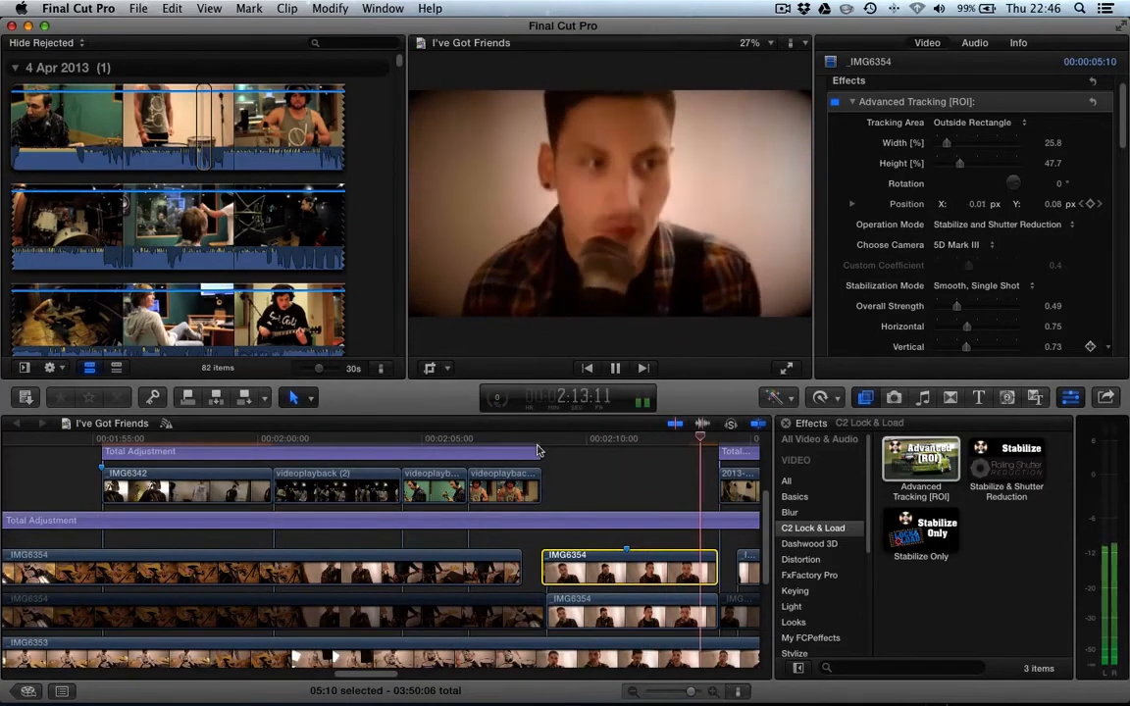
left_click(547, 439)
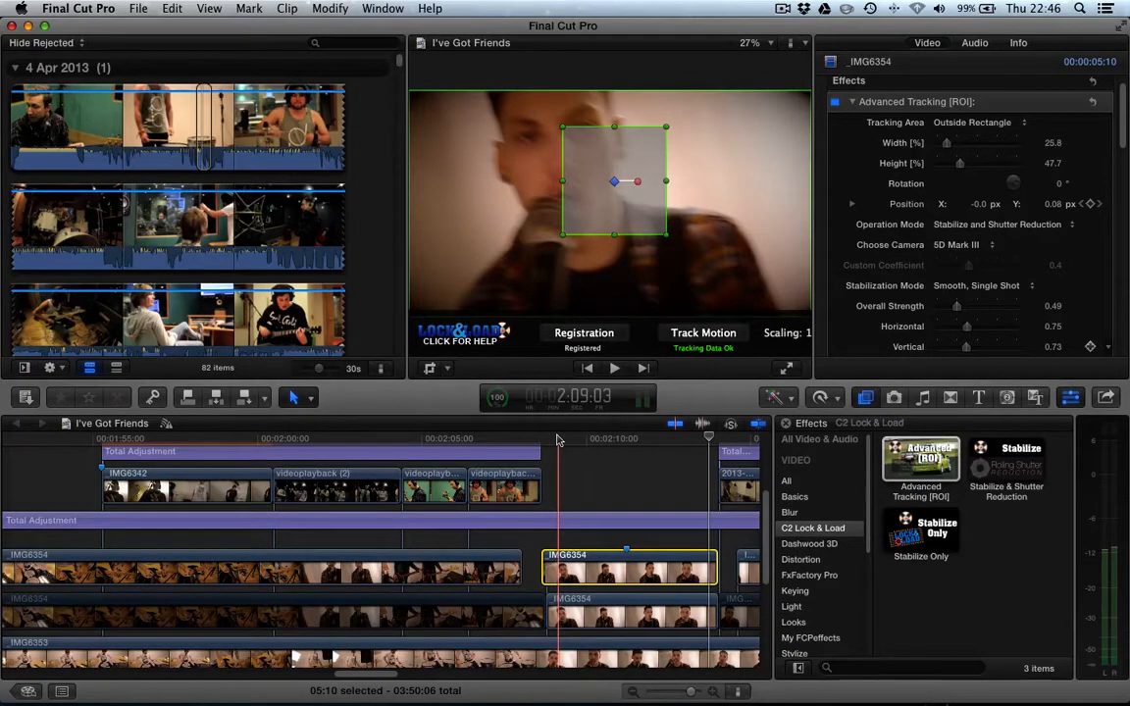
- Add the Total Adjustment title from the RGB House titles above the stabilized clip
left_click(1035, 397)
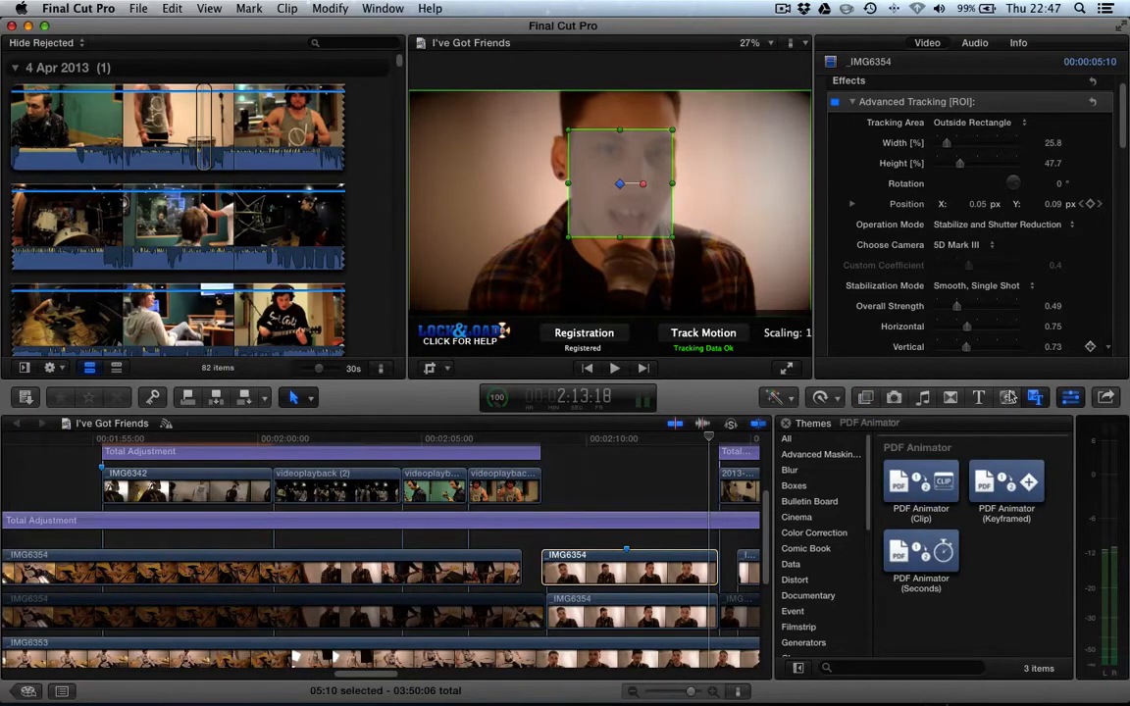
left_click(979, 397)
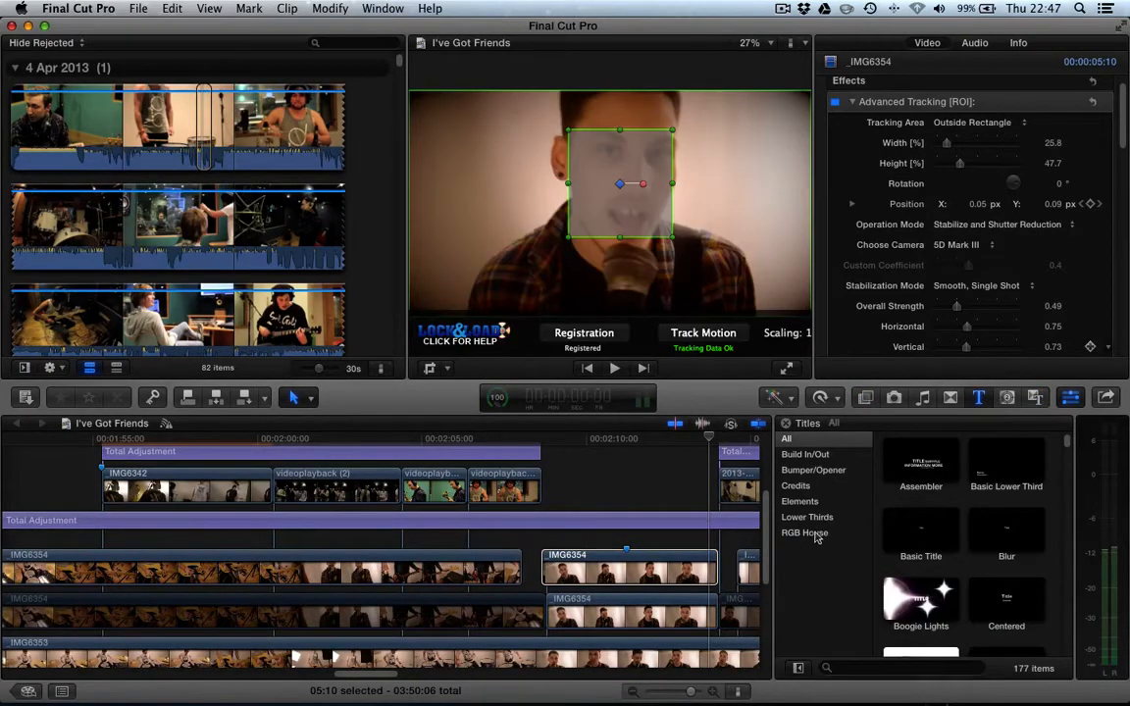
left_click(806, 533)
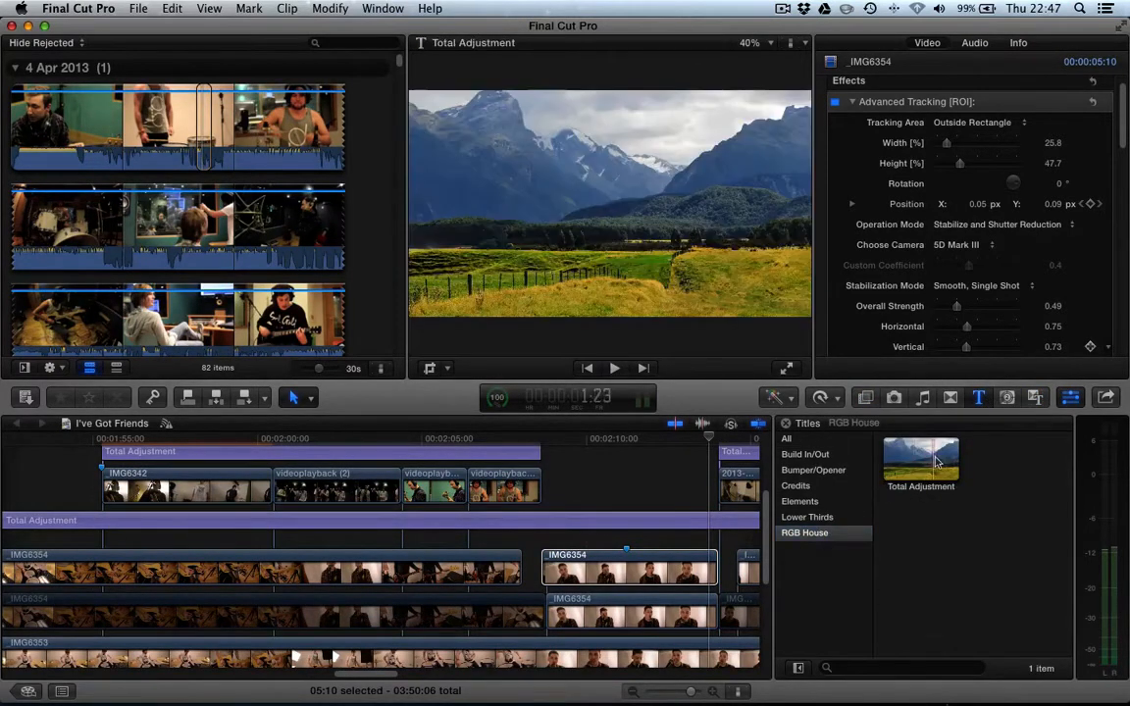
left_click_drag(937, 467, 544, 479)
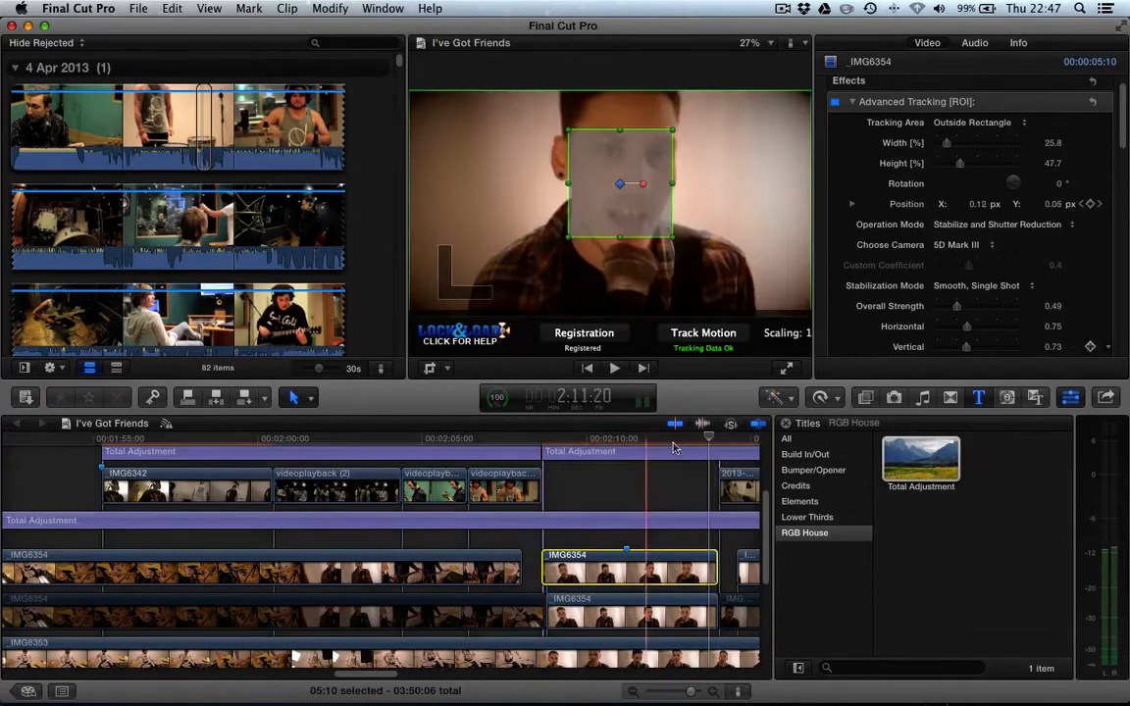
- Trim the adjustment layer's end and position it to span the stabilized clip
left_click(712, 458)
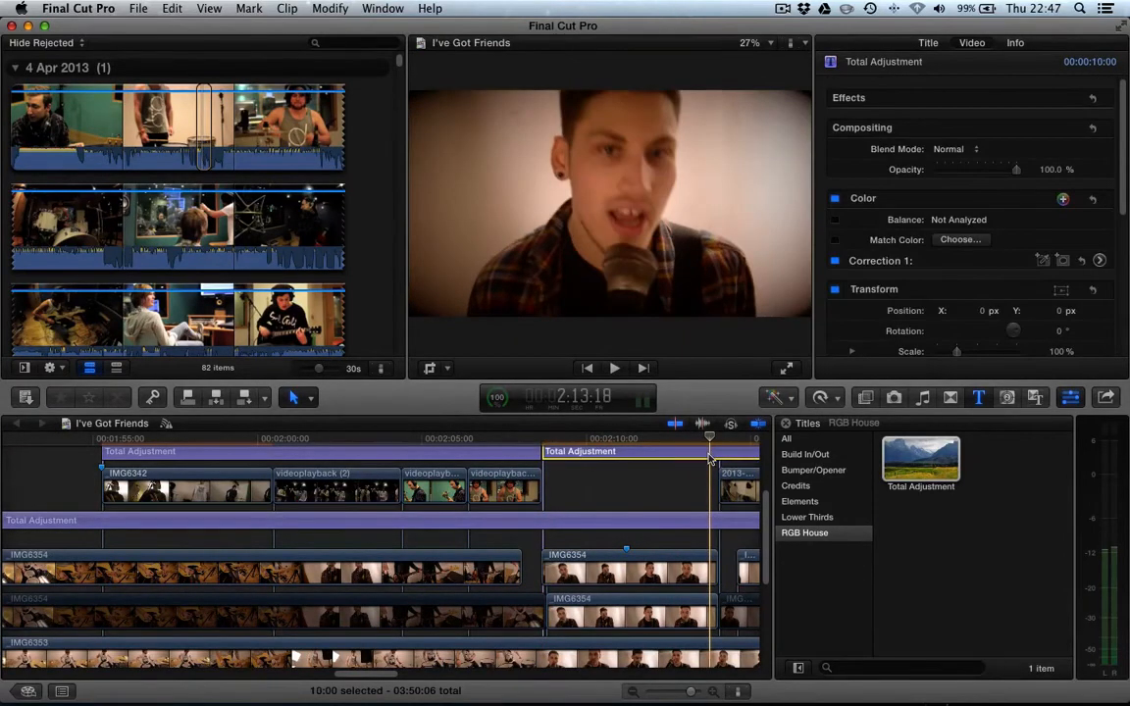
key("alt+]")
left_click_drag(711, 496, 720, 496)
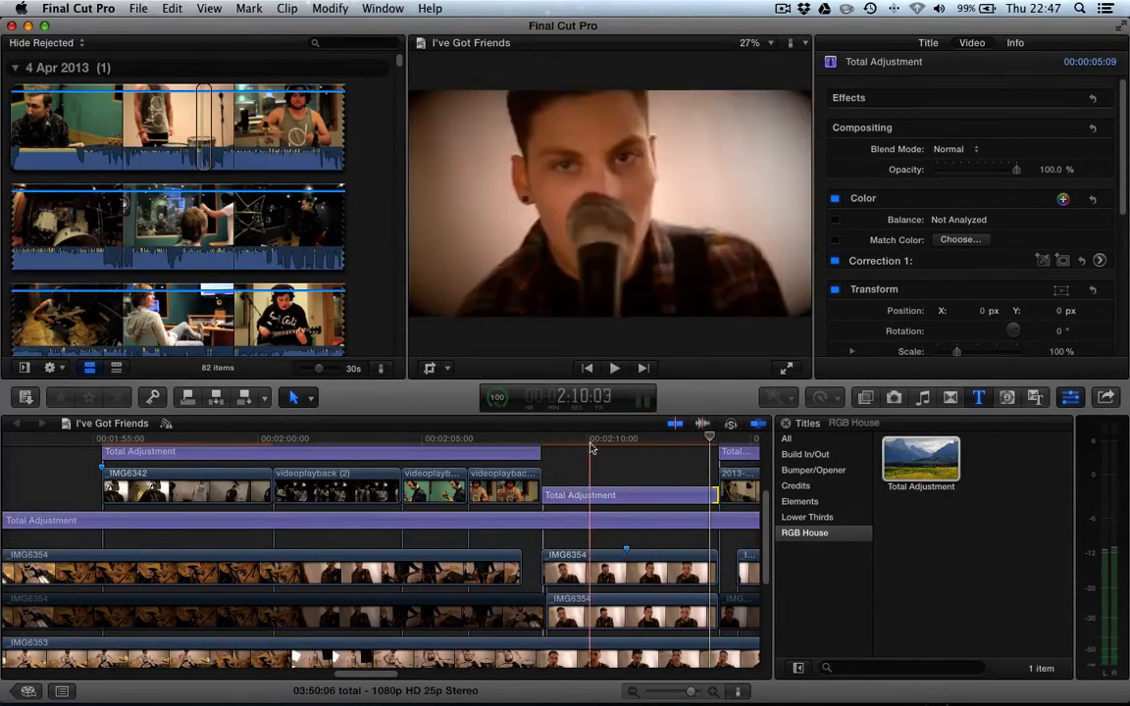
- Search the effects for noise and apply Add Noise to the adjustment layer
left_click(591, 511)
left_click(591, 497)
key("space")
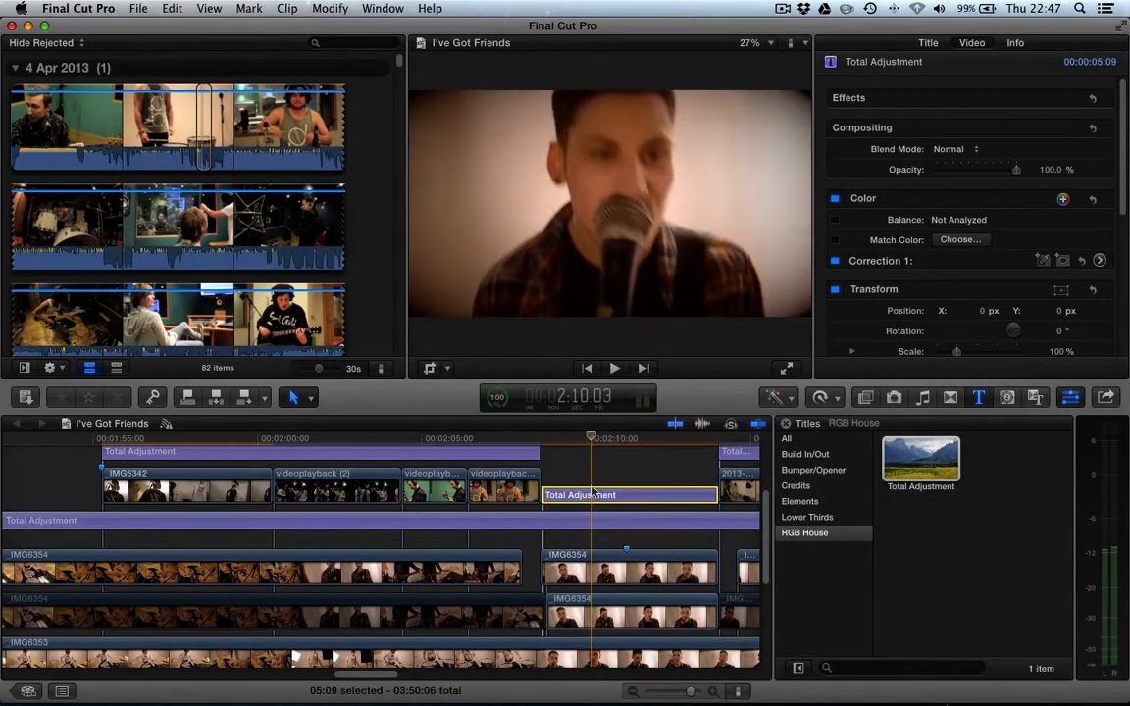
key("space")
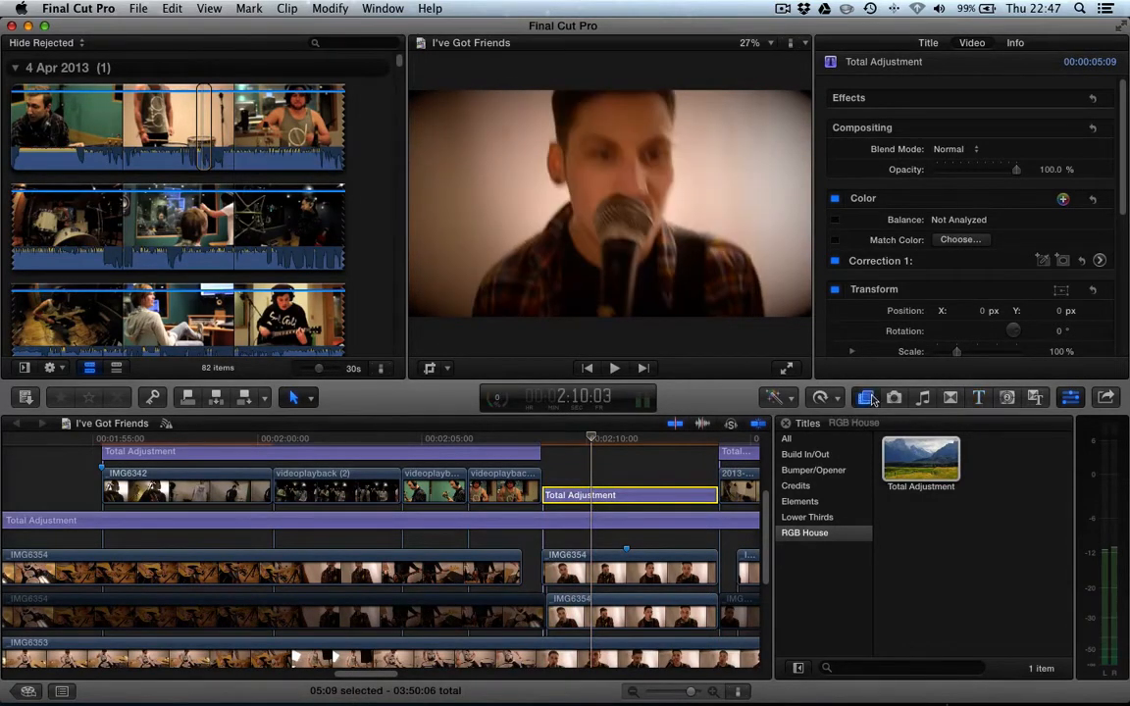
left_click(865, 397)
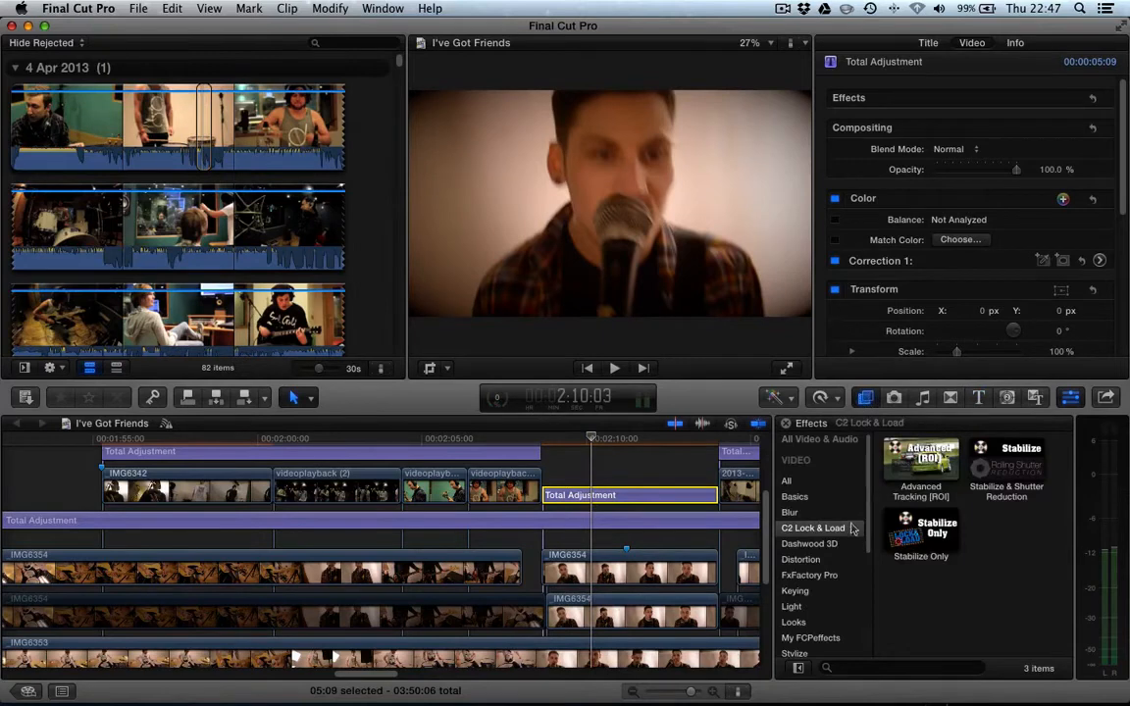
left_click(801, 483)
left_click(800, 483)
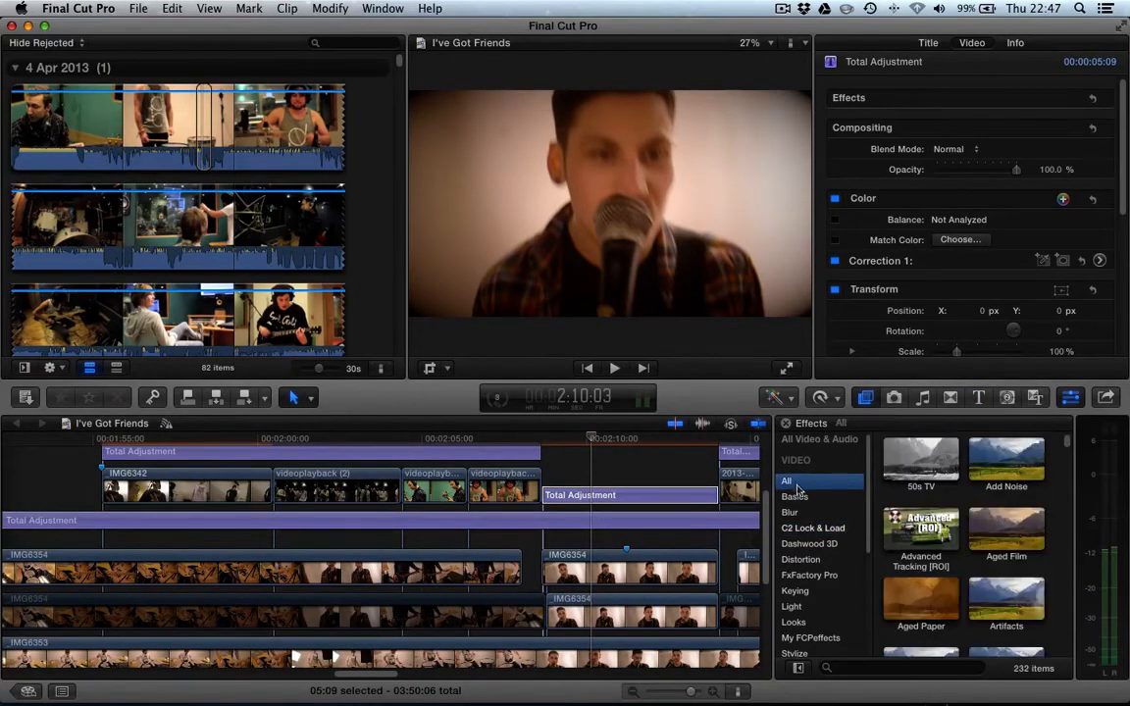
left_click(863, 668)
type("noia")
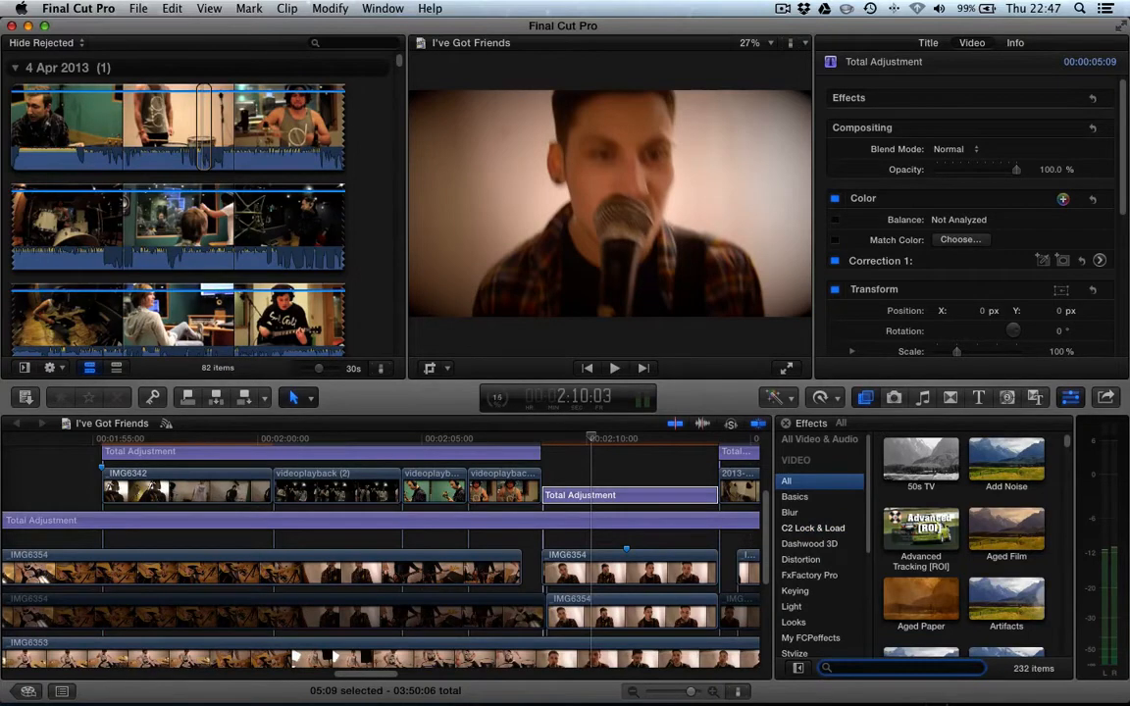
type("e")
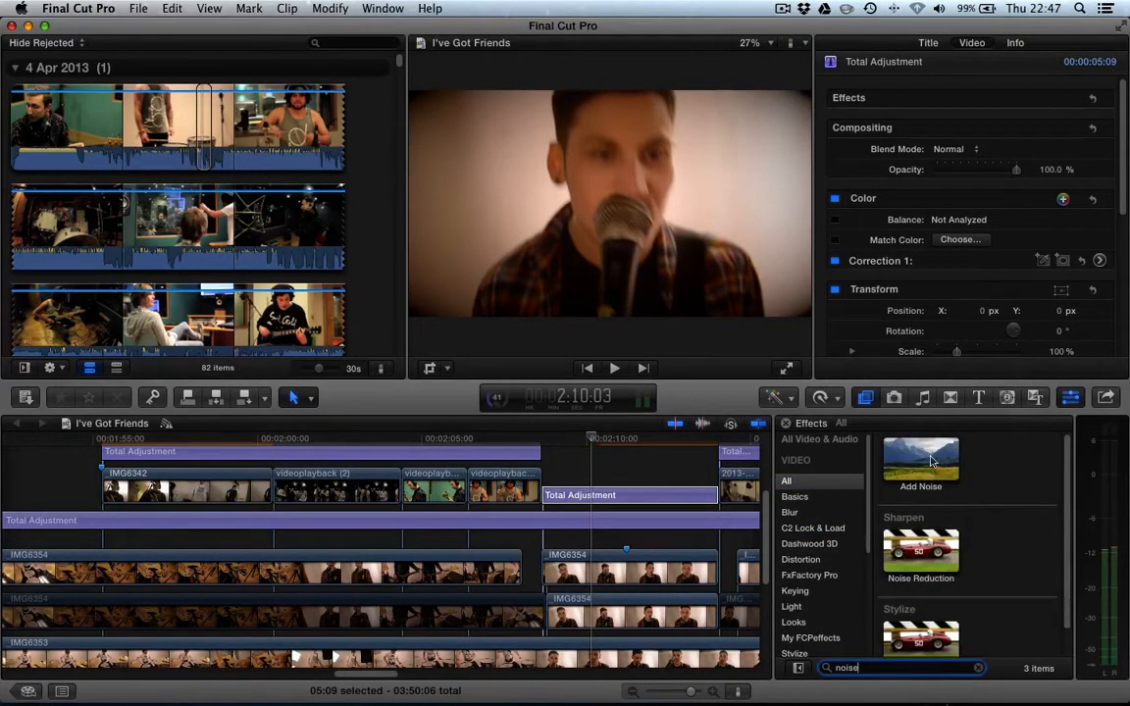
left_click_drag(920, 461, 589, 496)
left_click(601, 439)
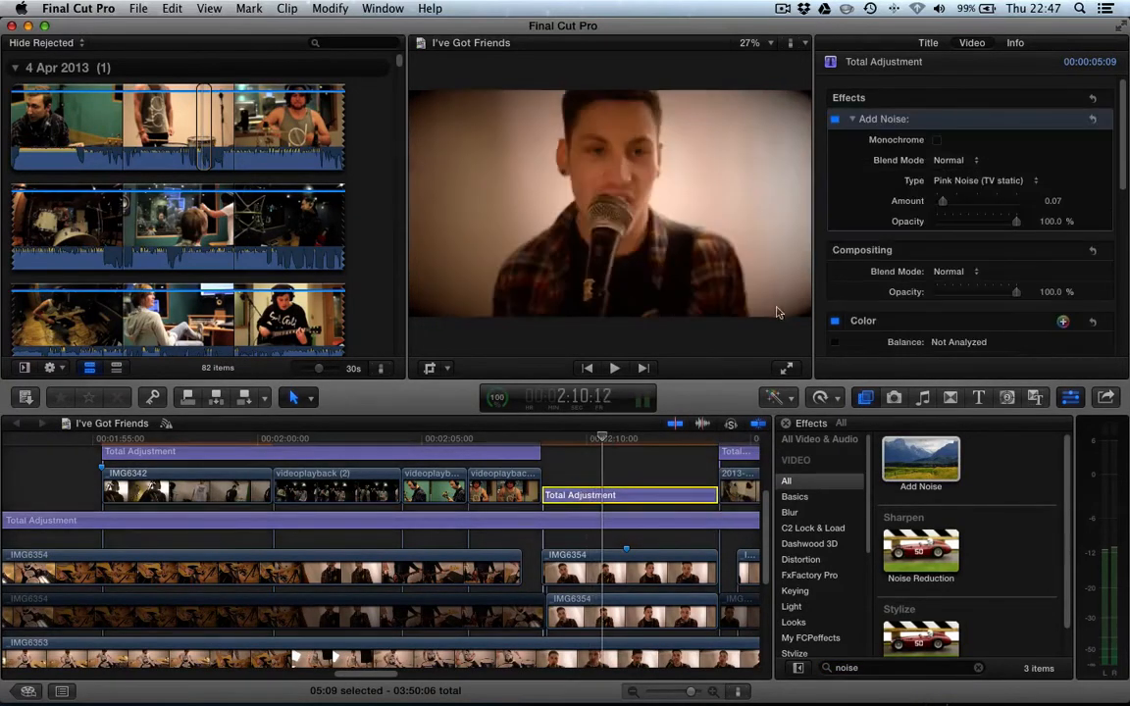
- Enable Monochrome and set the noise Type to Gaussian Noise (Film Grain)
left_click(937, 139)
left_click(964, 180)
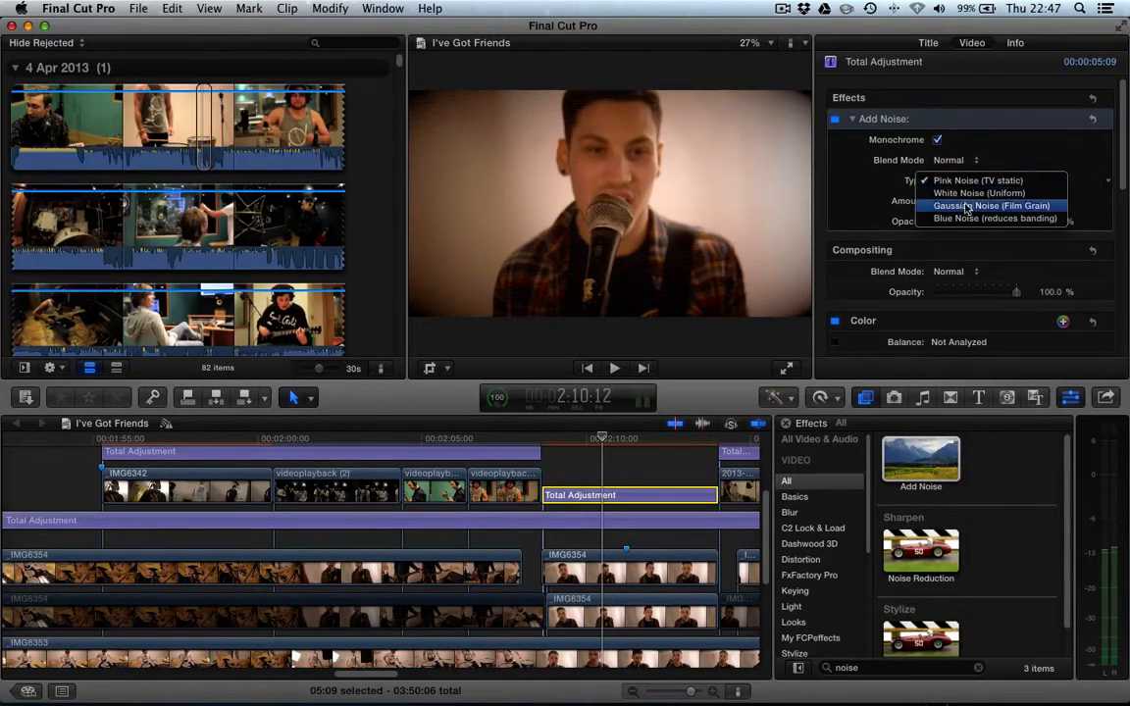
left_click(973, 208)
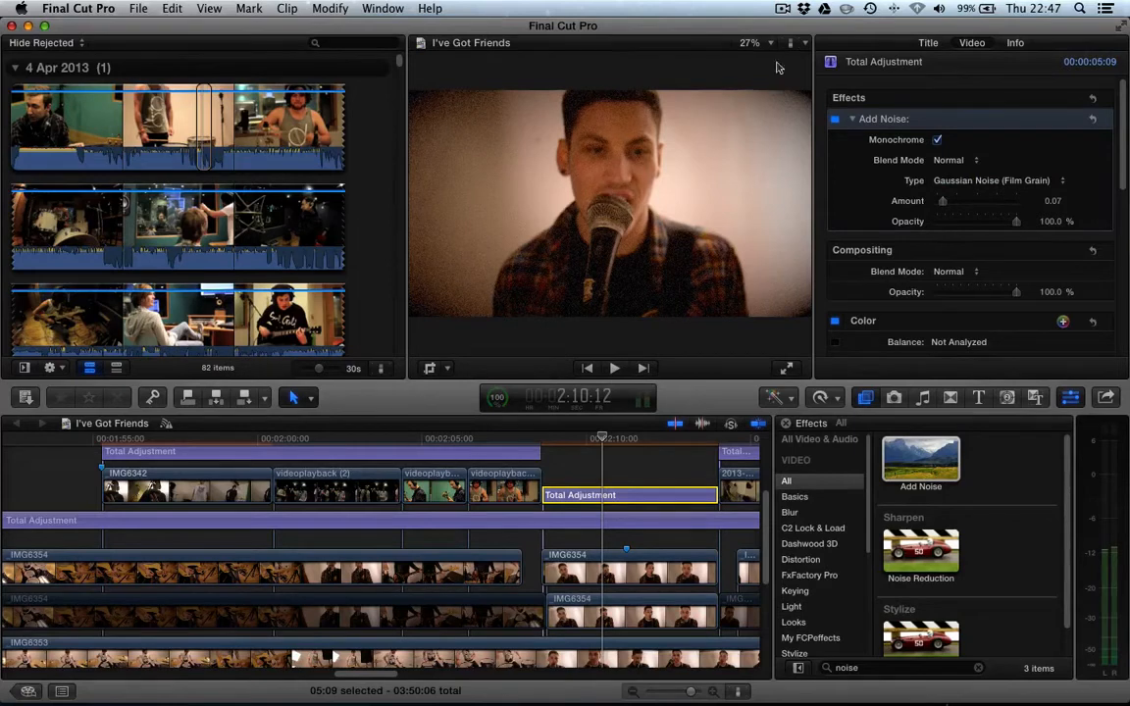
- Set the noise Amount to 0.04 and Opacity to 66.51%, checking the grain at 100% viewer zoom
left_click(754, 42)
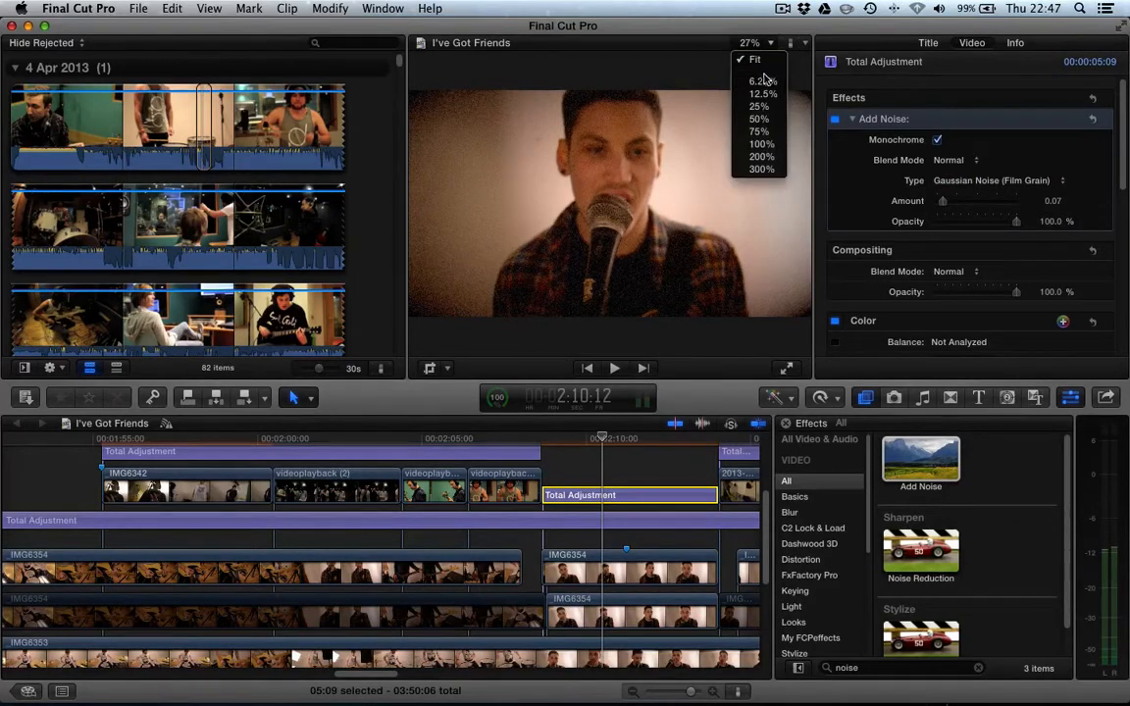
left_click(762, 144)
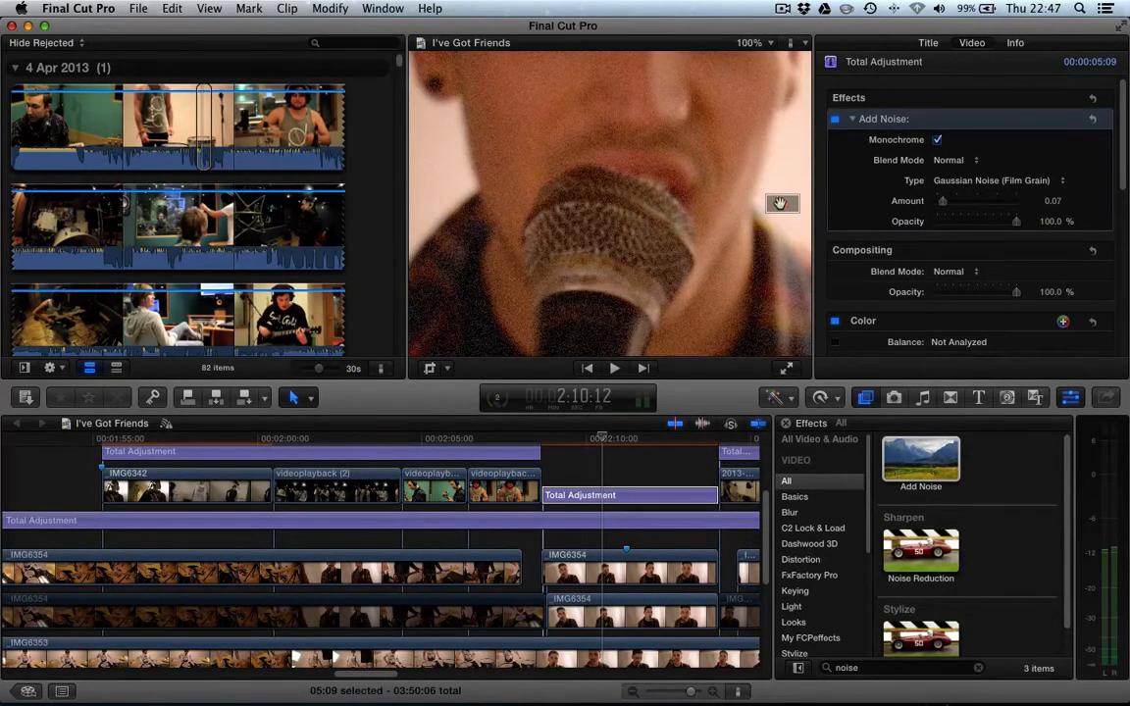
left_click_drag(783, 204, 780, 199)
left_click_drag(943, 201, 939, 203)
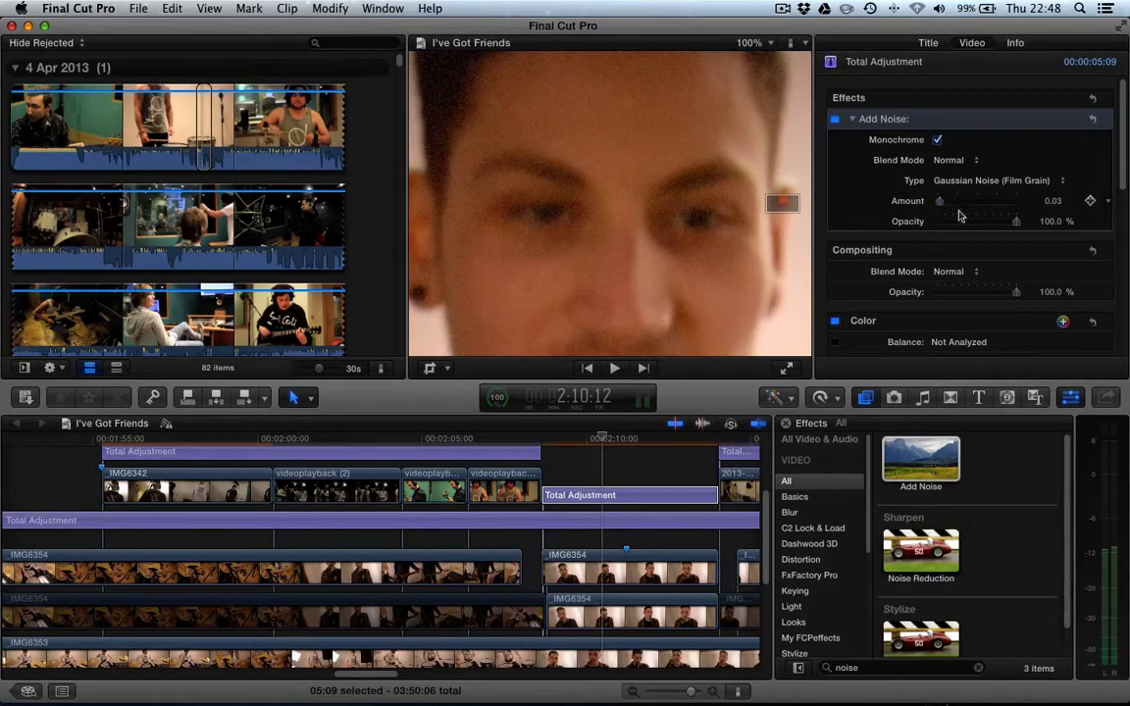
mouse_move(1011, 222)
left_mouse_down()
mouse_move(940, 203)
mouse_move(997, 223)
left_mouse_up()
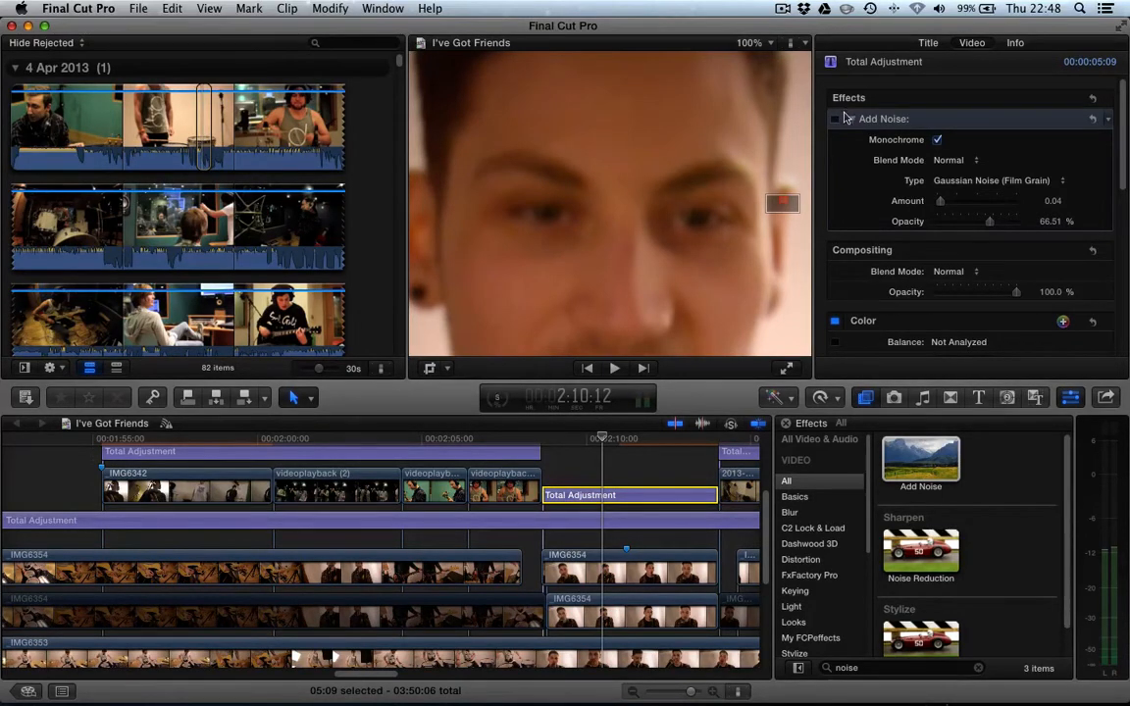
- Re-enable Add Noise, compare the clip and adjustment layer, and set the viewer zoom back to Fit
left_click(842, 114)
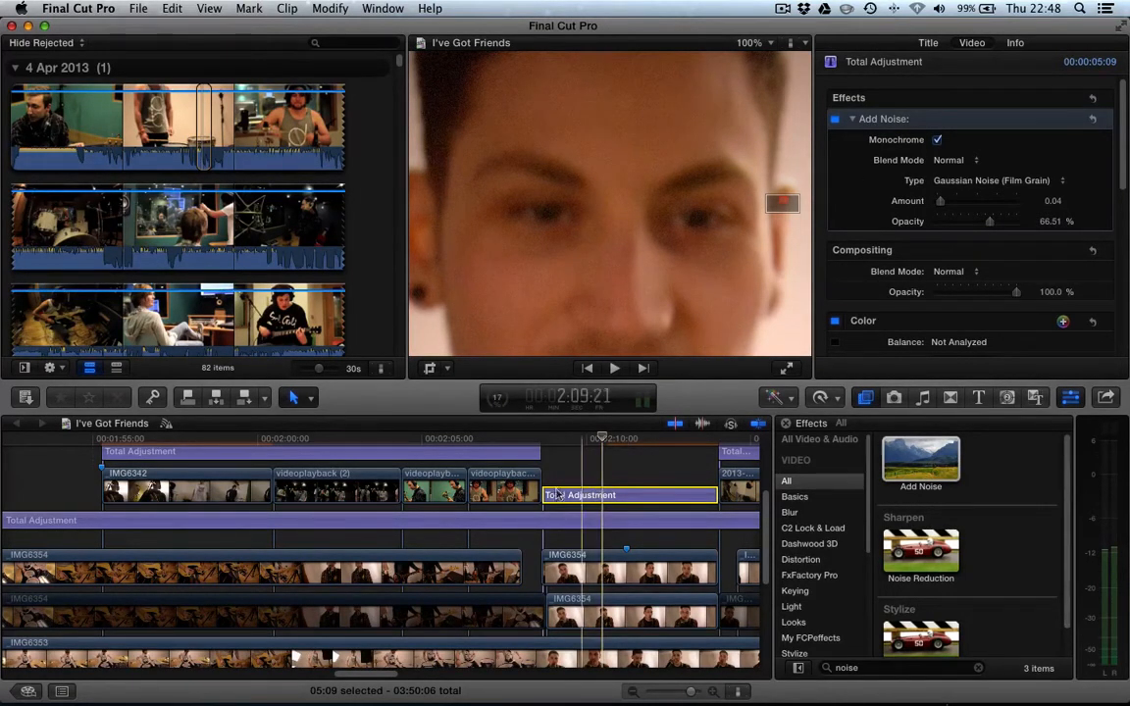
left_click(566, 577)
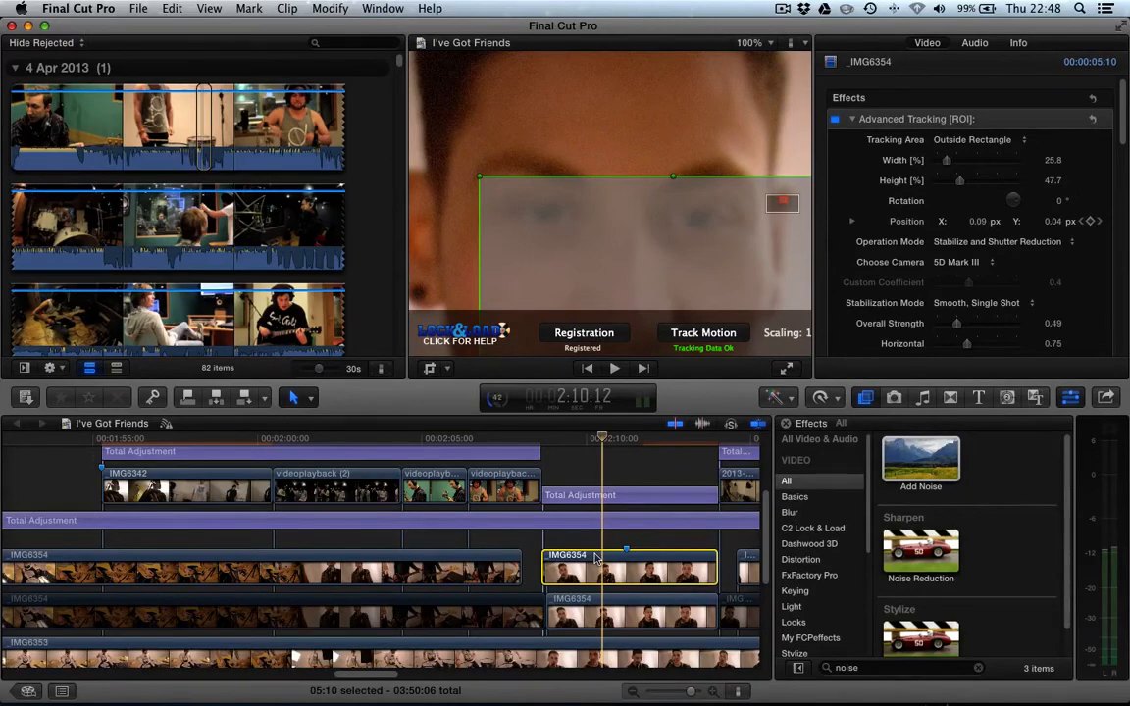
left_click(580, 498)
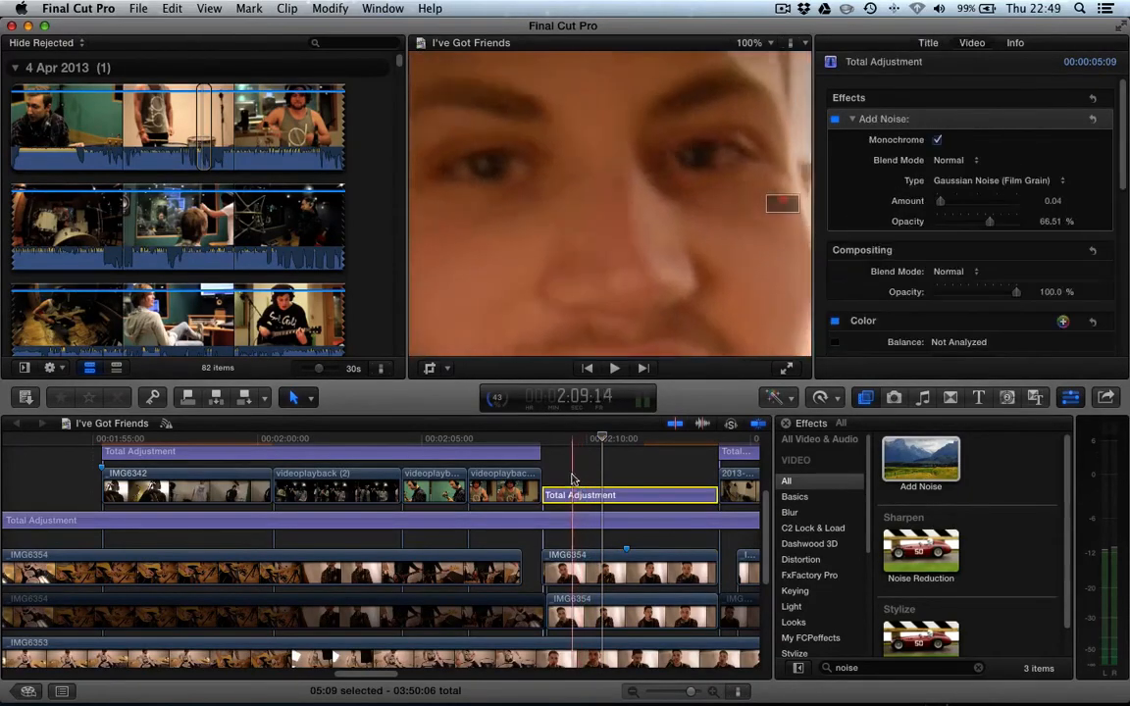
left_click(603, 574)
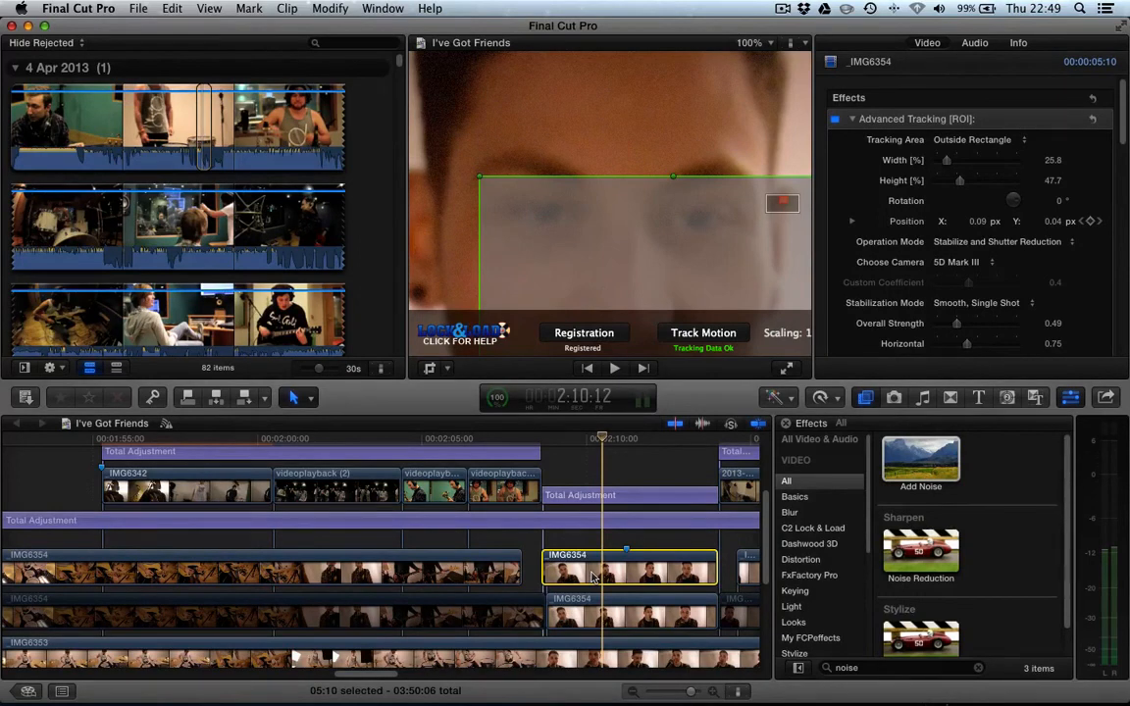
left_click(752, 43)
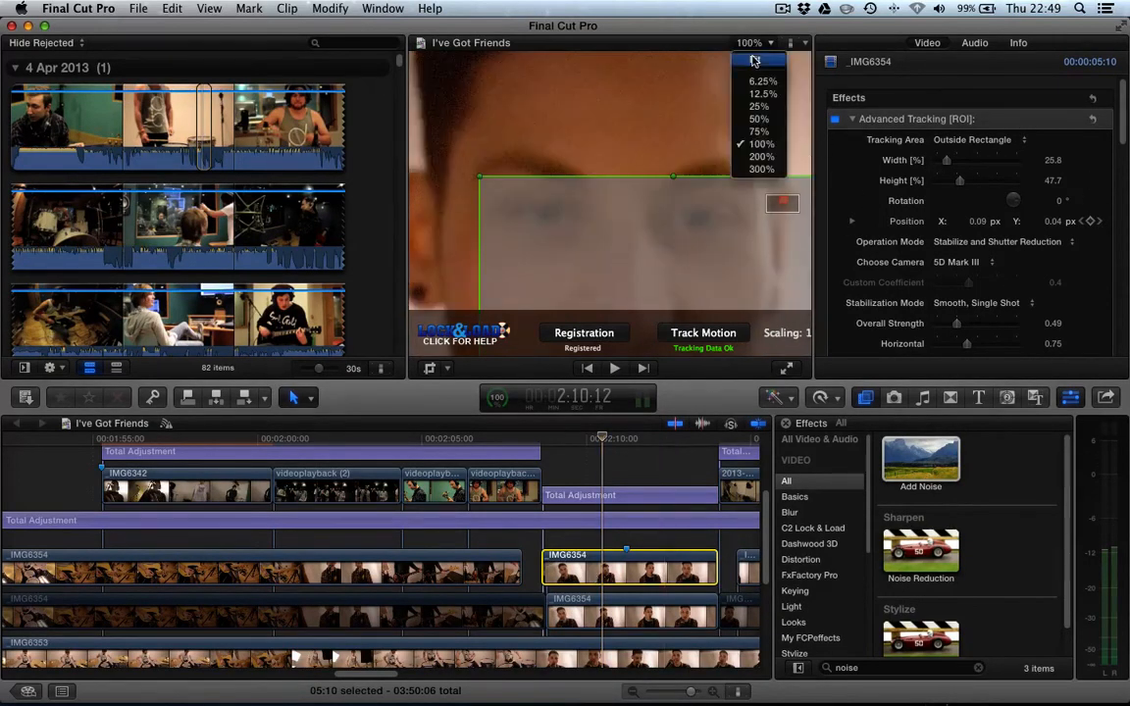
left_click(753, 61)
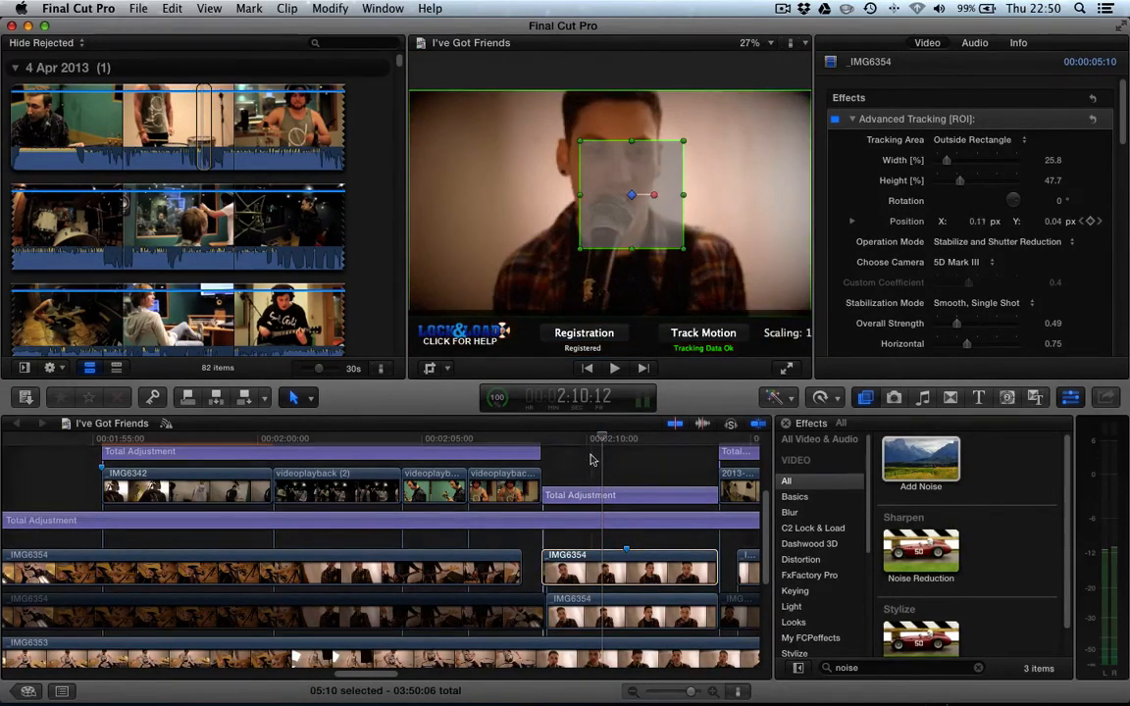
left_click(592, 460)
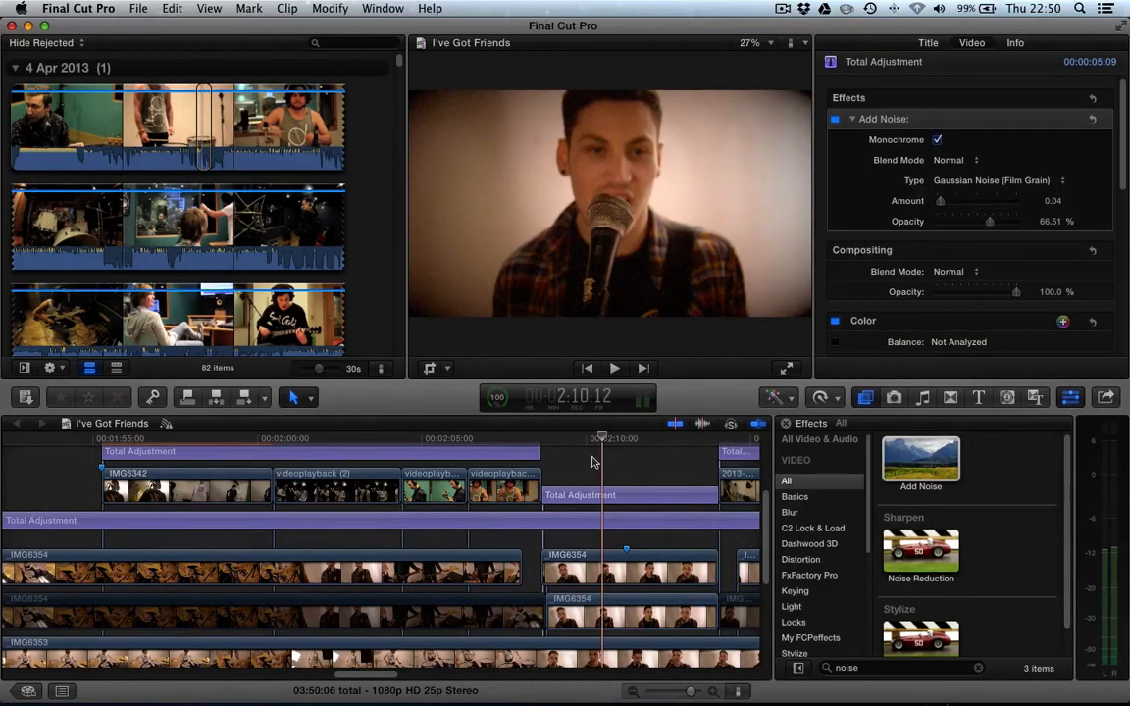